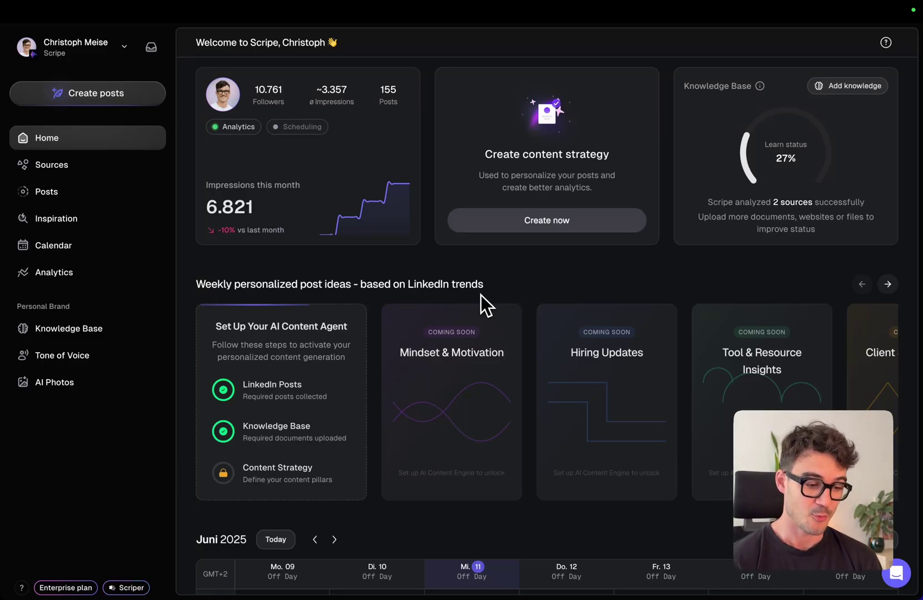
Step: Start a brand-new content strategy with Founder / C-Level as the primary role
scroll(478, 302, "down", 1)
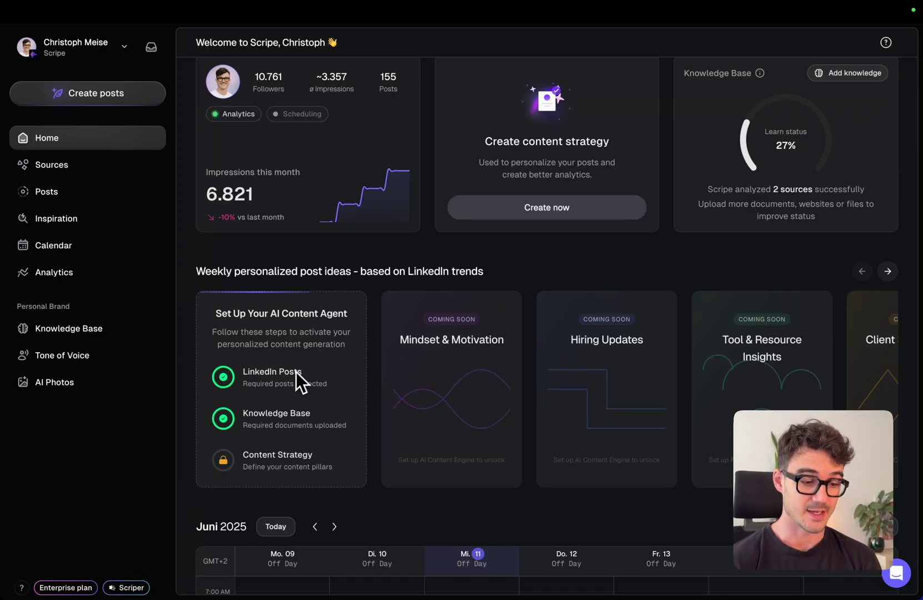
scroll(322, 341, "up", 1)
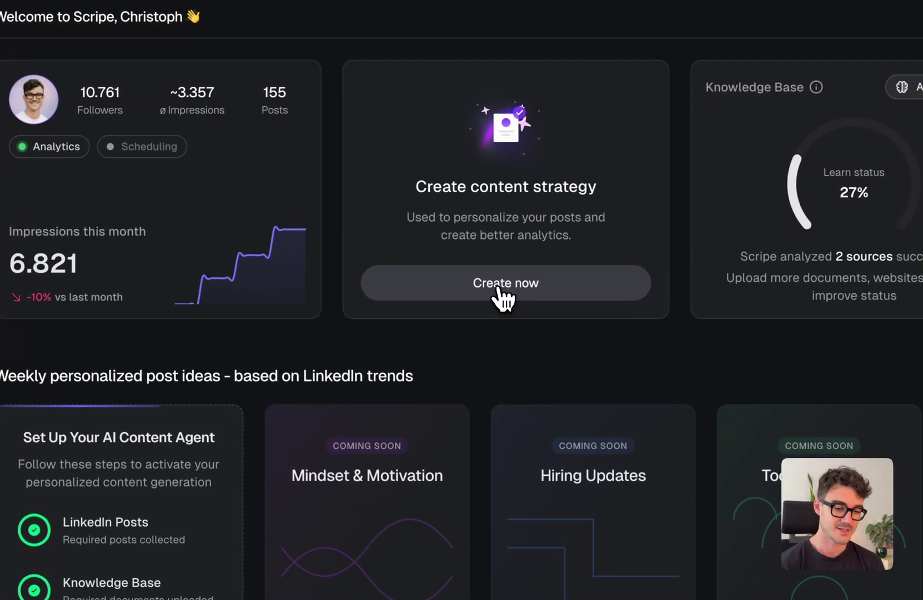
left_click(498, 290)
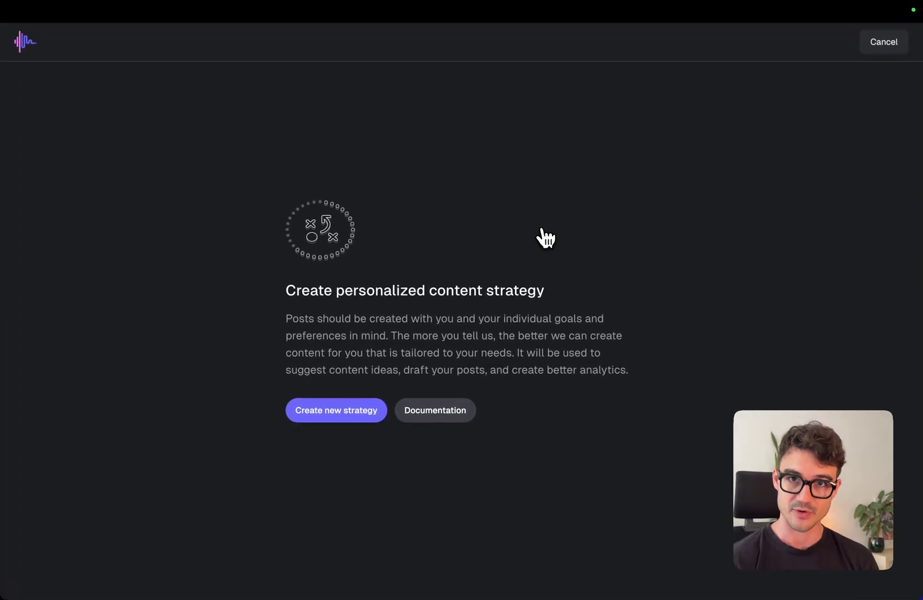
left_click(356, 411)
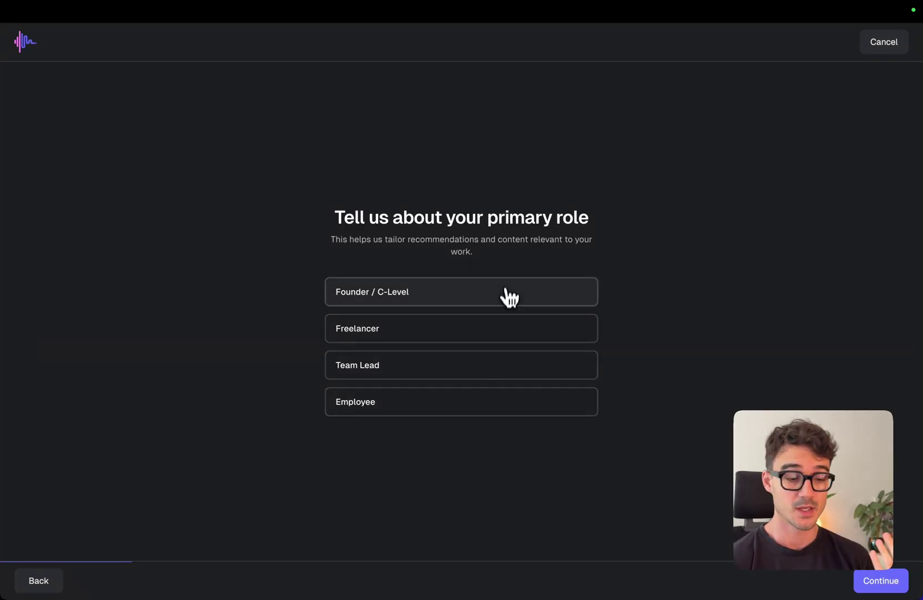
left_click(509, 296)
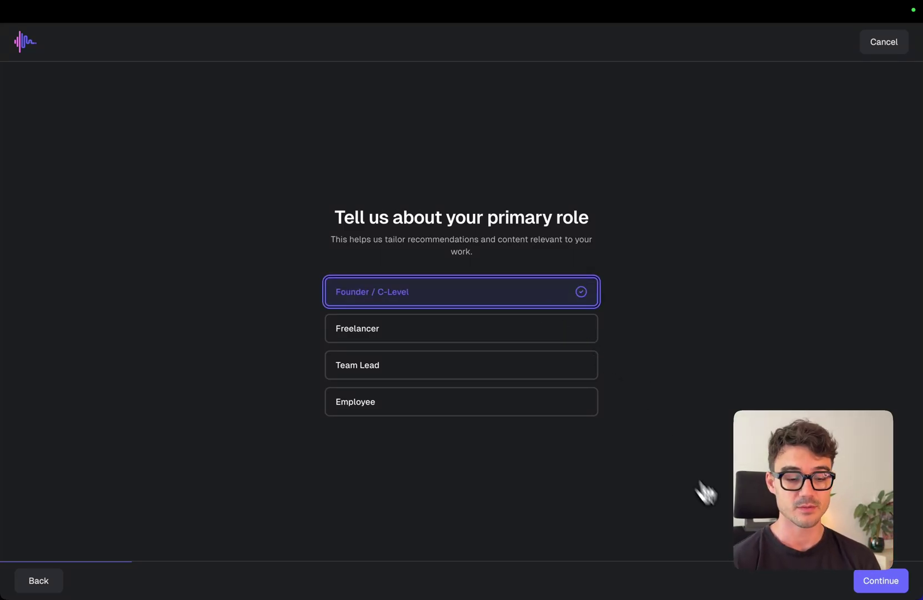
left_click(889, 581)
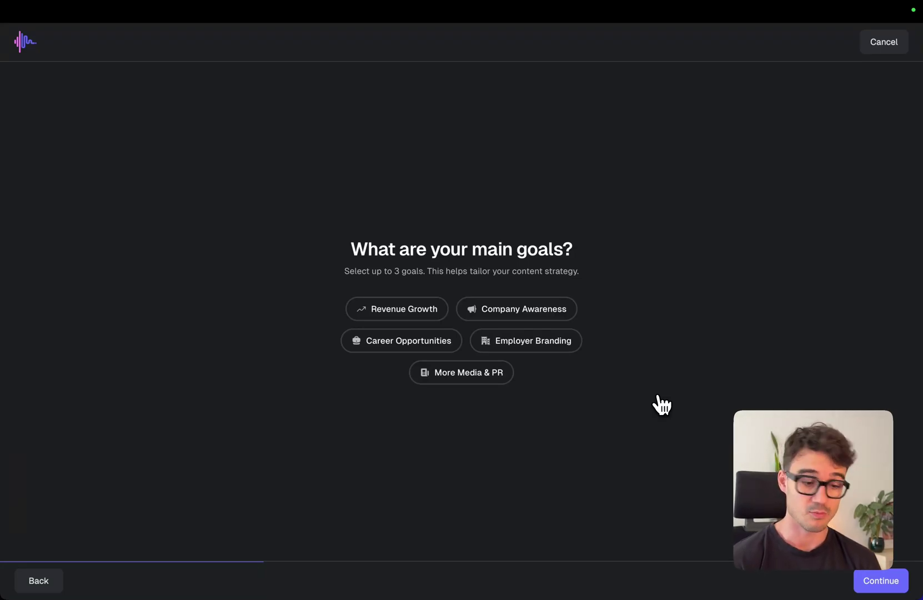
Step: Choose Revenue Growth, Company Awareness and Career Opportunities as the strategy goals
left_click(426, 315)
left_click(501, 321)
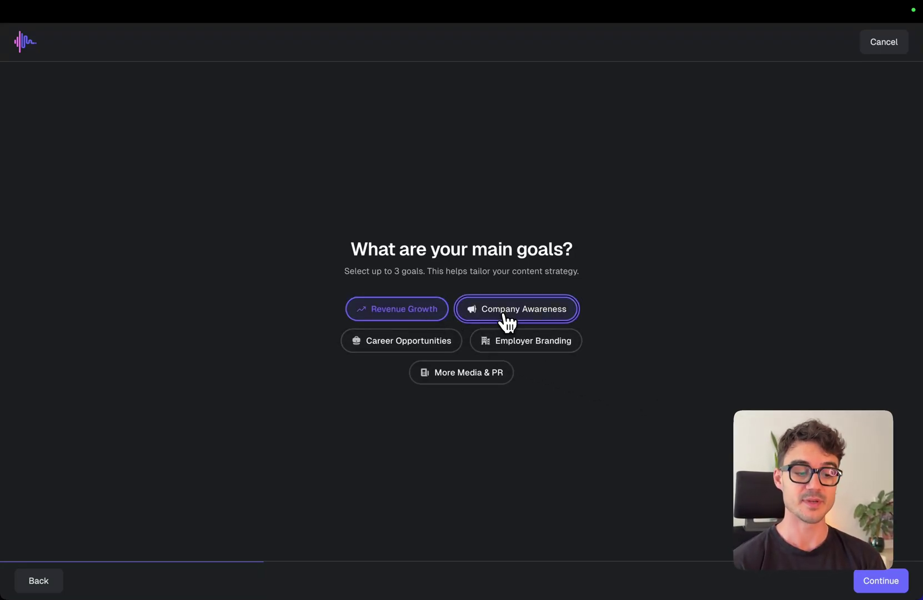
left_click(429, 352)
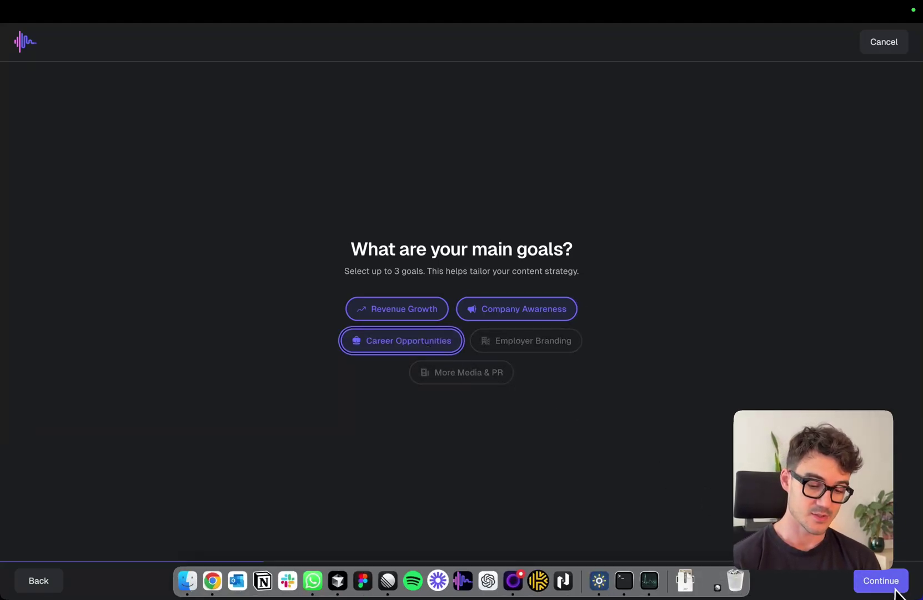
left_click(874, 581)
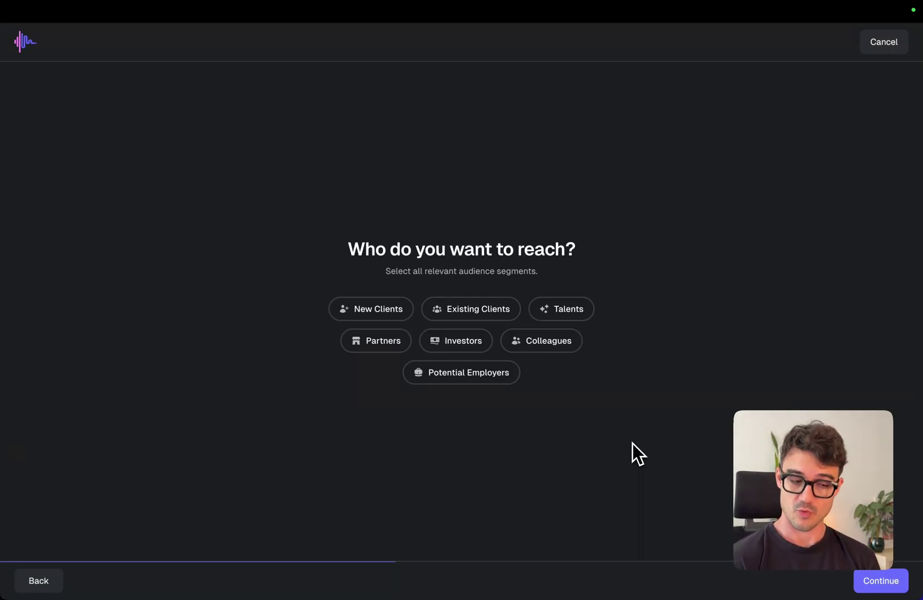
Step: Target New Clients, Existing Clients and Partners as the audience
left_click(409, 315)
left_click(500, 319)
left_click(380, 349)
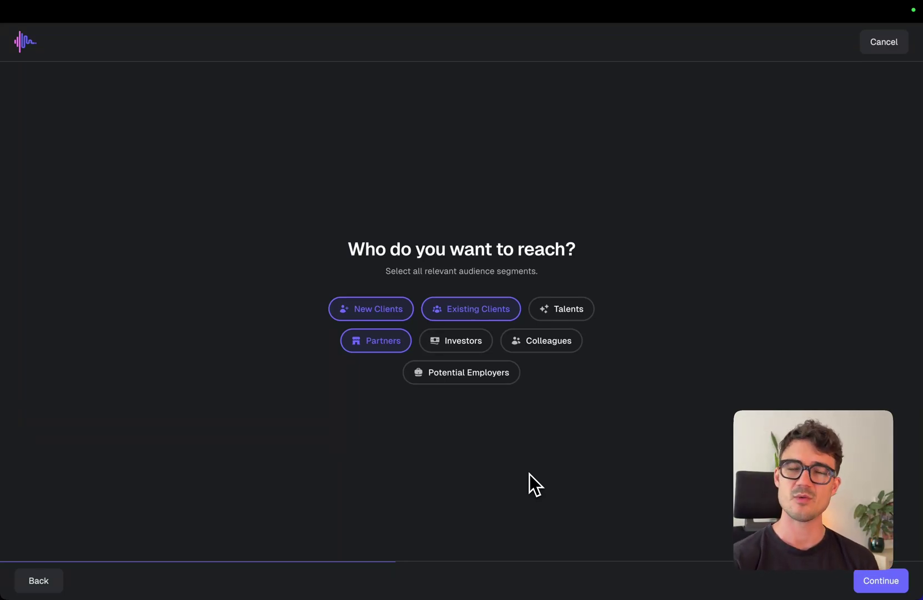
Step: Fill the first two expertise topics with Product Development and Entrepreneurship
left_click(873, 584)
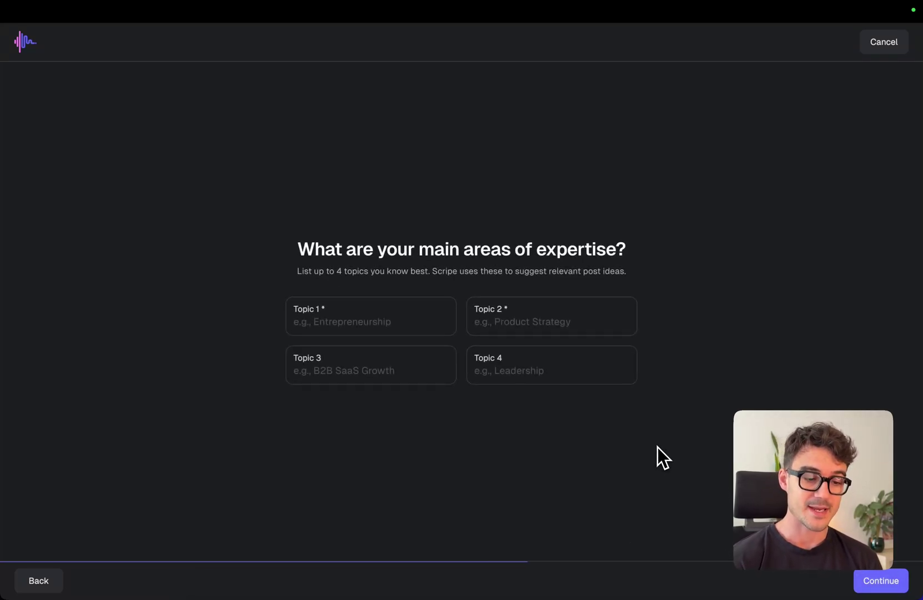
left_click(351, 314)
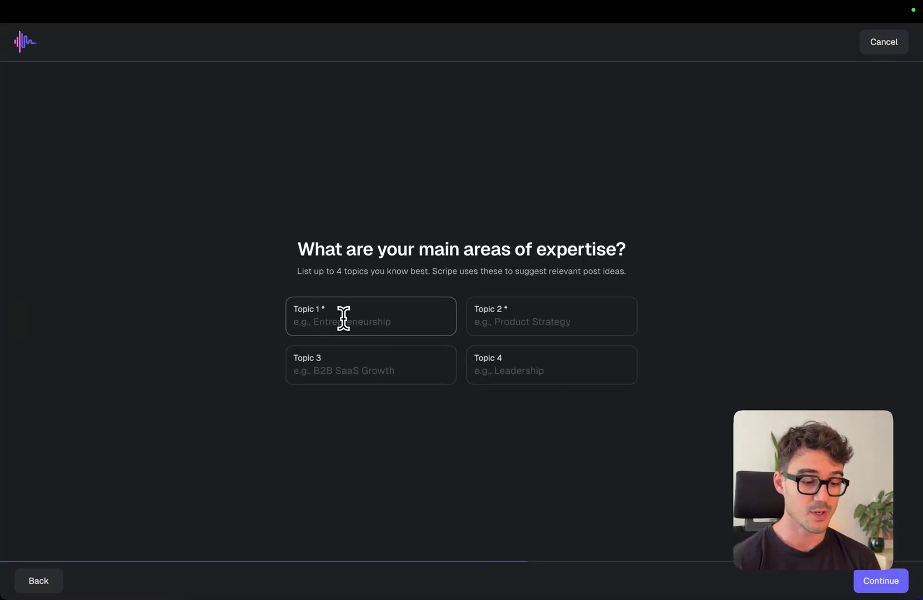
left_click(343, 319)
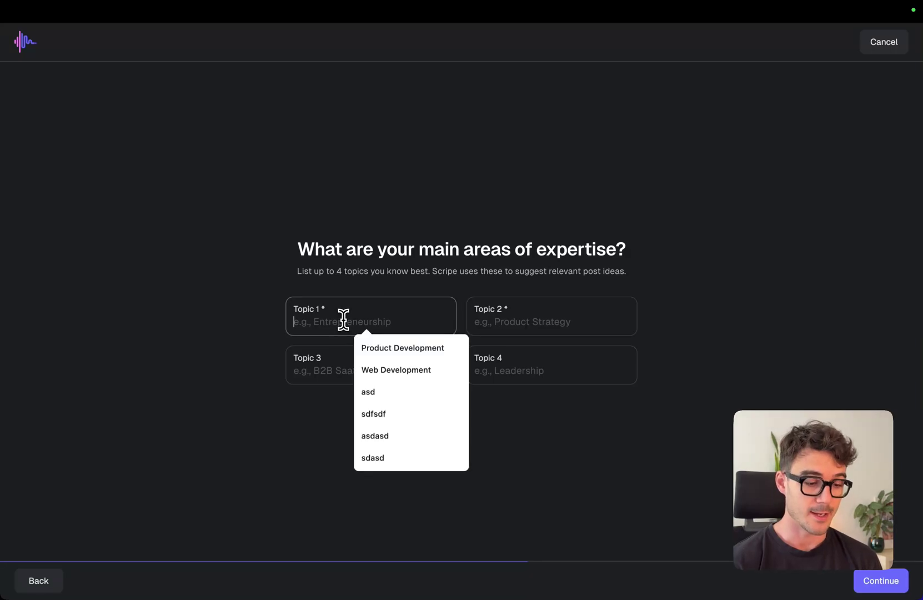
left_click(390, 348)
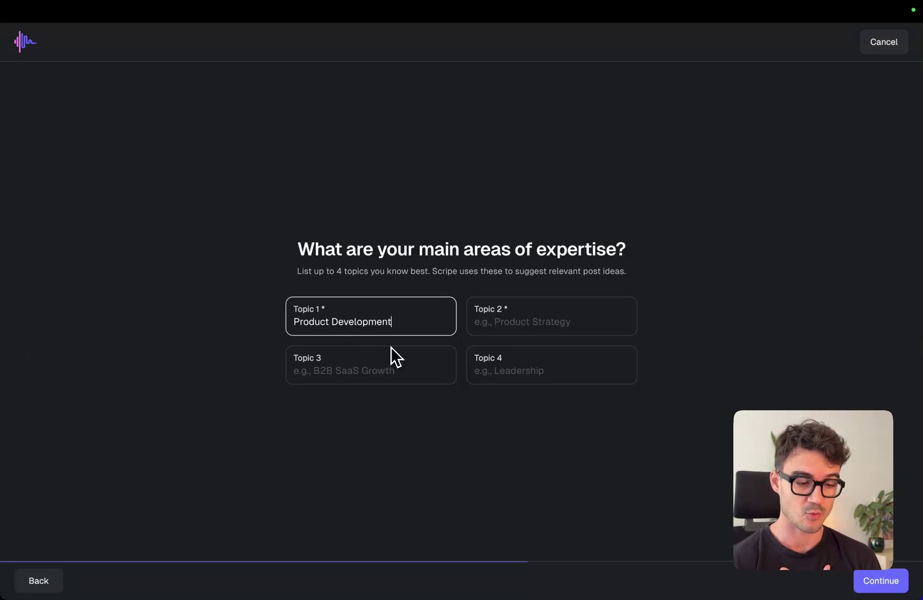
left_click(517, 321)
left_click(540, 346)
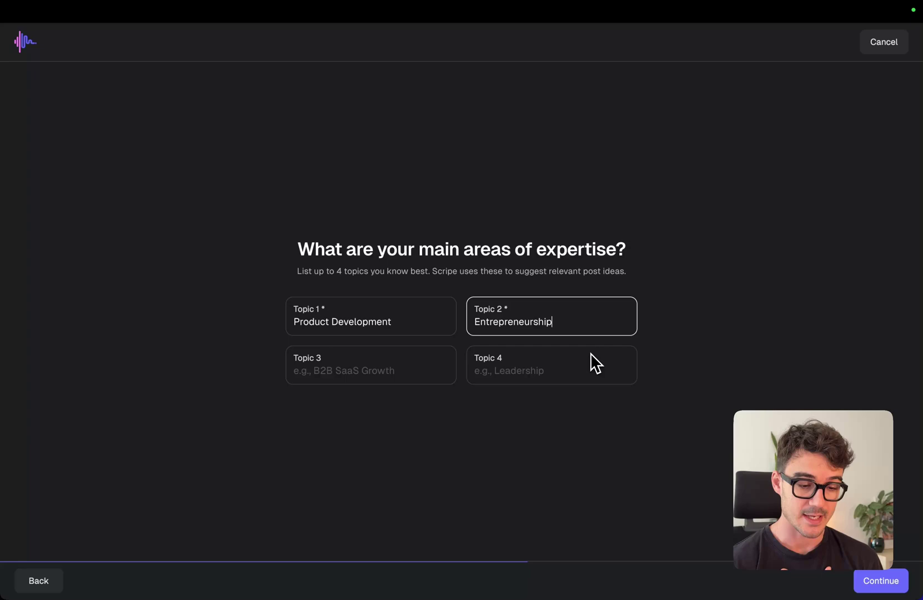
Step: Add B2B SaaS and UX Design as the third and fourth topics, then continue
left_click(408, 373)
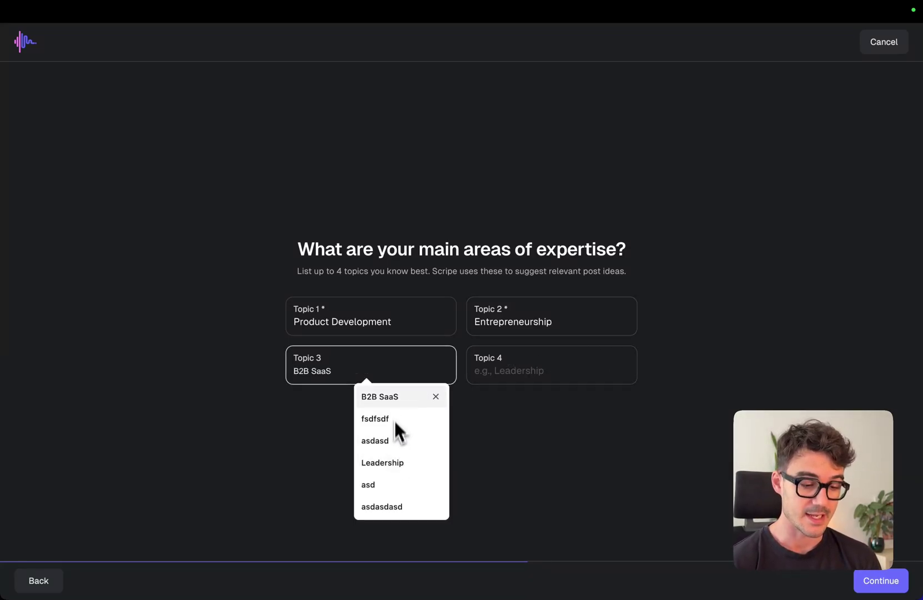
left_click(389, 397)
left_click(558, 373)
type("U")
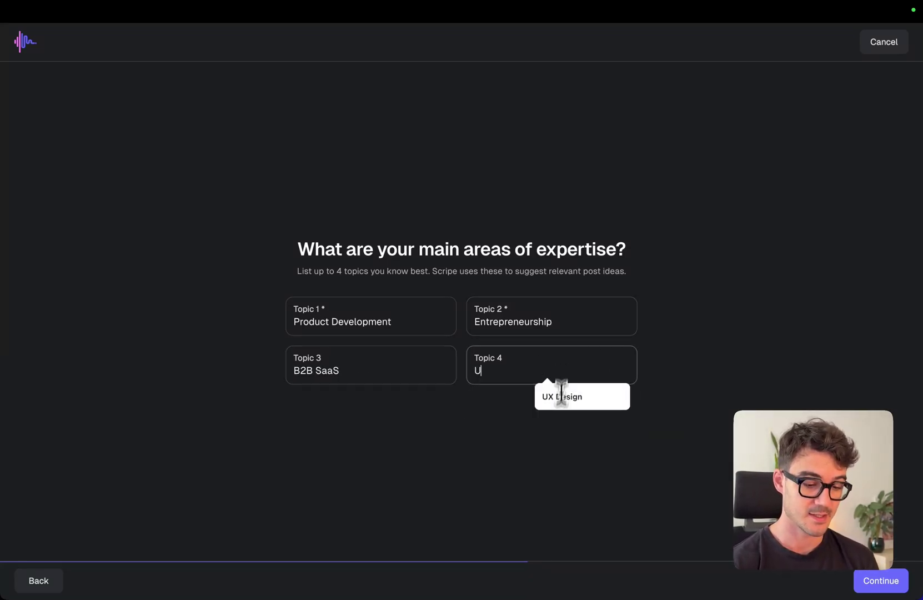
left_click(563, 395)
left_click(548, 429)
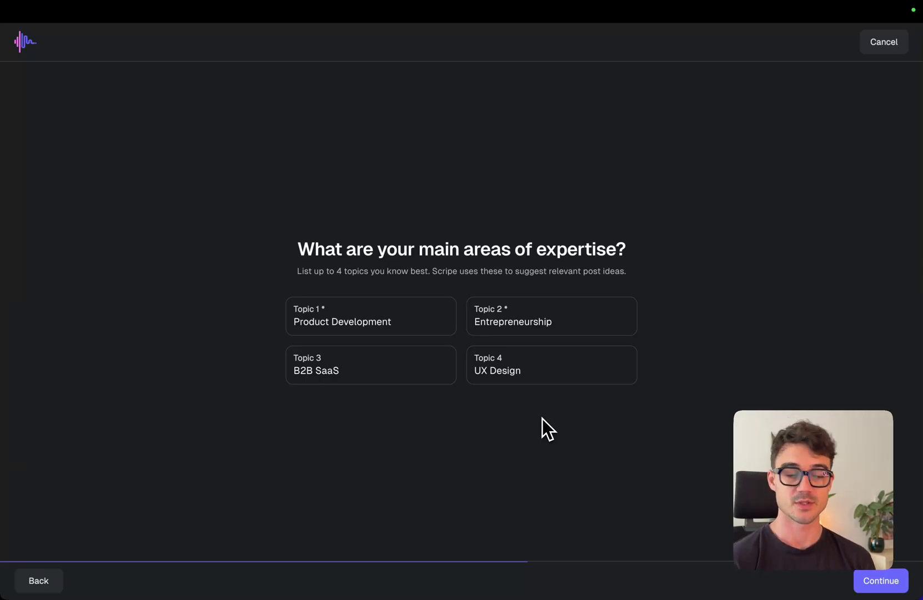
left_click(880, 582)
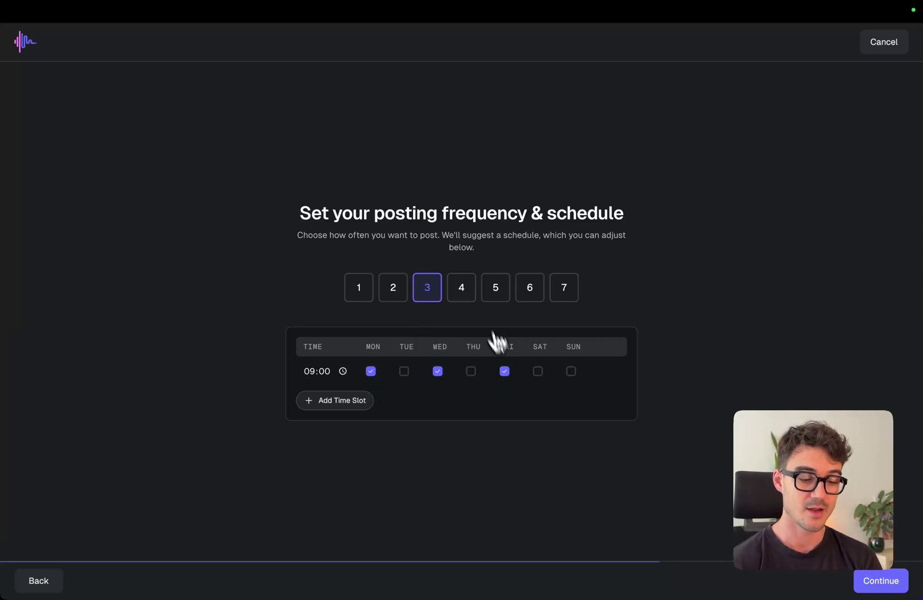
Step: Settle the posting frequency at 3 posts weekly: Monday, Wednesday, Friday at 09:00
left_click(455, 289)
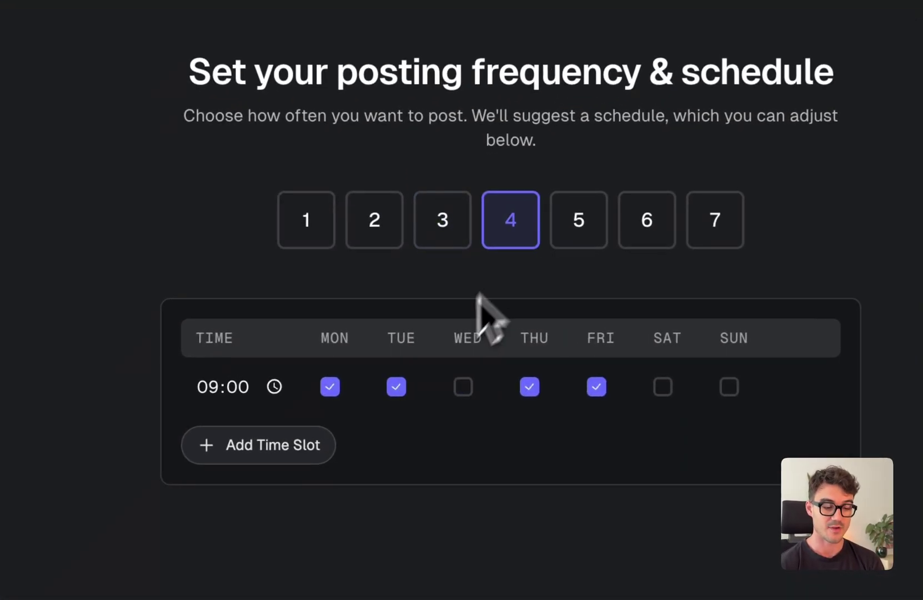
left_click(399, 243)
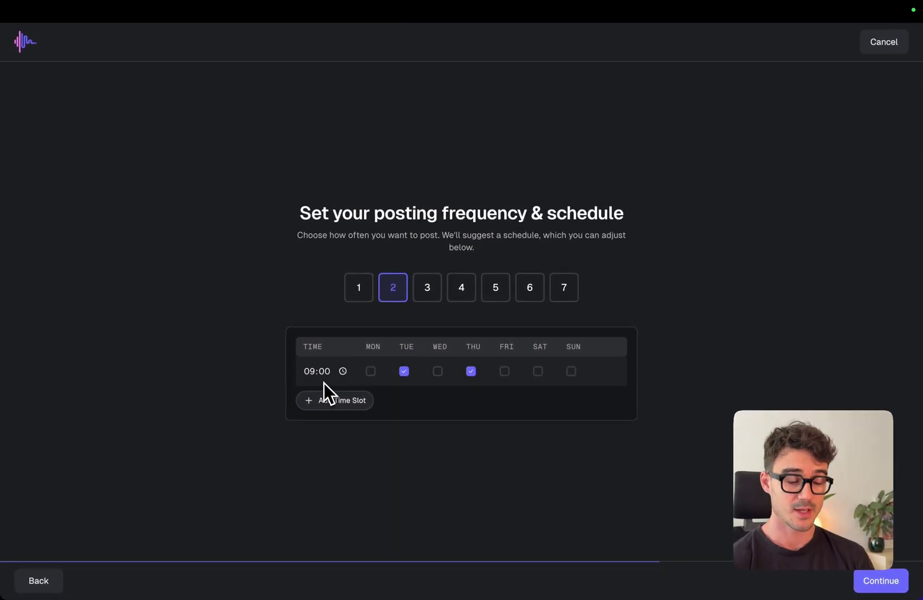
left_click(427, 287)
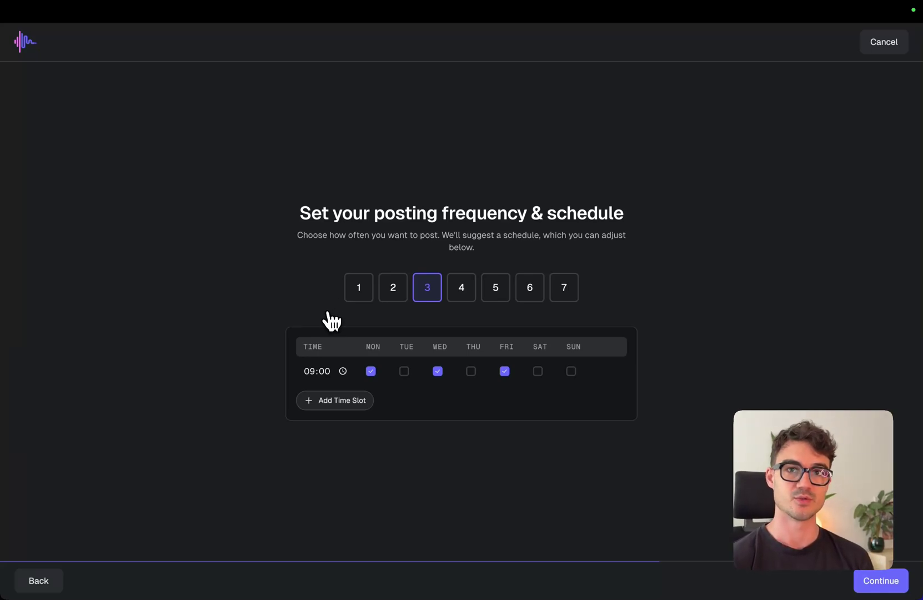
Step: Generate the positioning statement and accept it to reach the nine suggested post formats
left_click(880, 587)
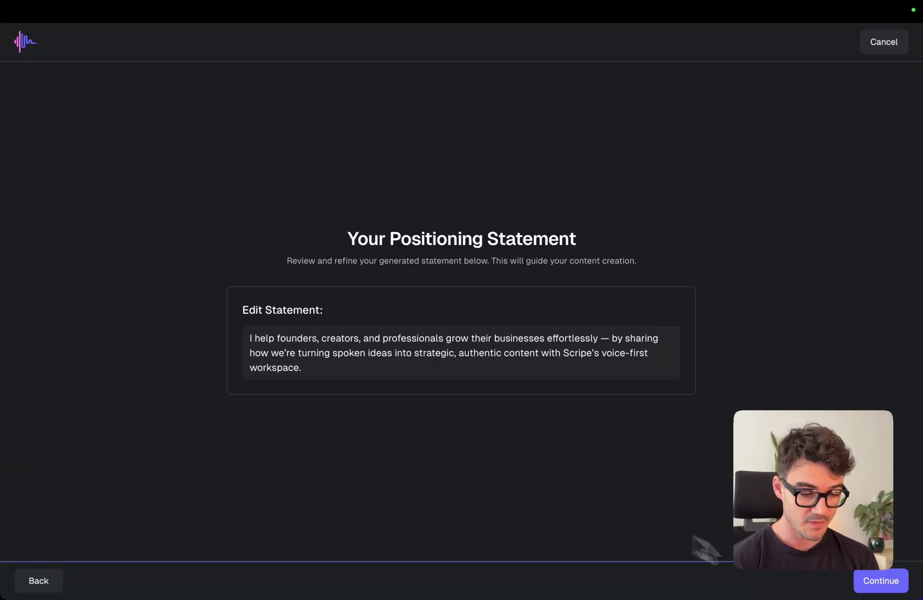
left_click(888, 581)
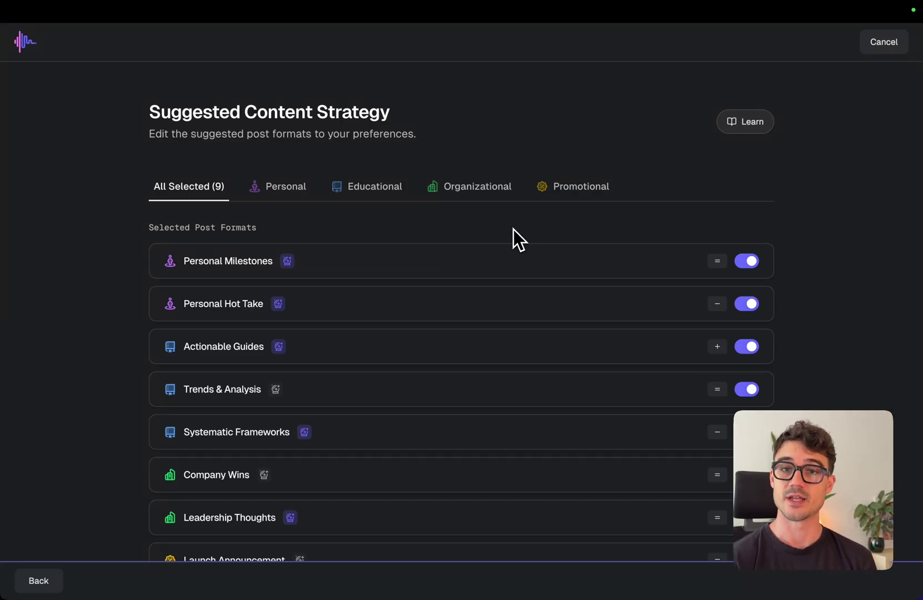
scroll(514, 229, "down", 3)
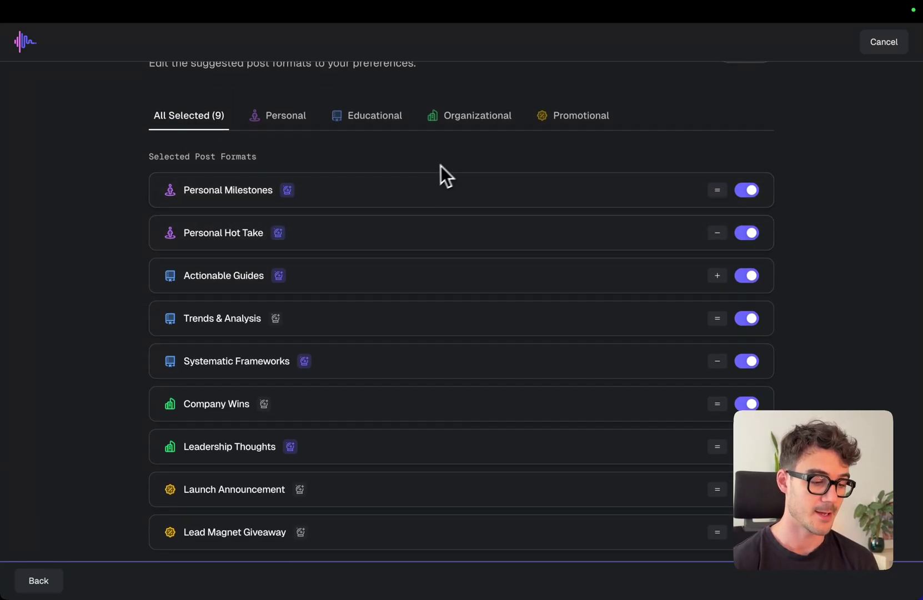
scroll(433, 169, "down", 1)
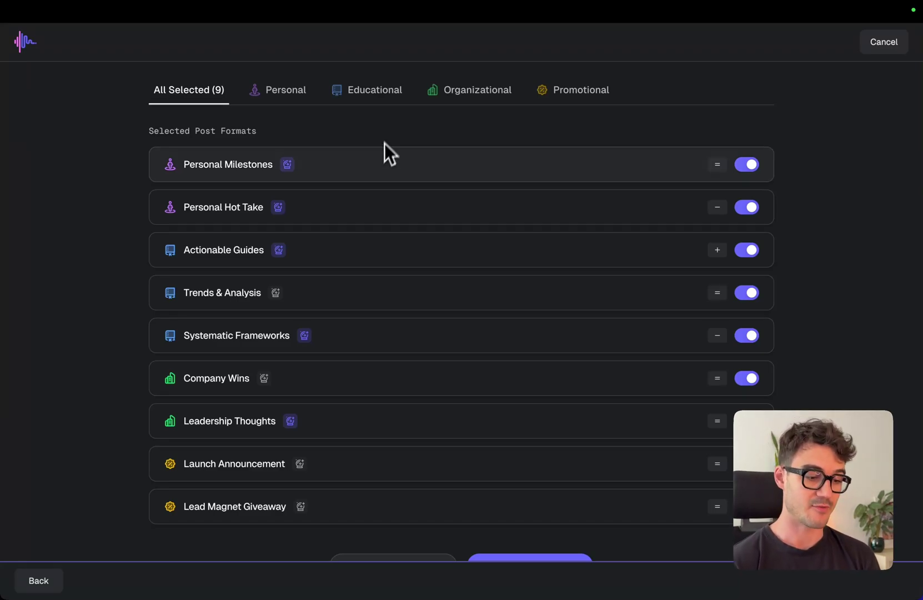
Step: Open the Actionable Guides details and browse its example posts, returning to 'About this post format'
left_click(385, 263)
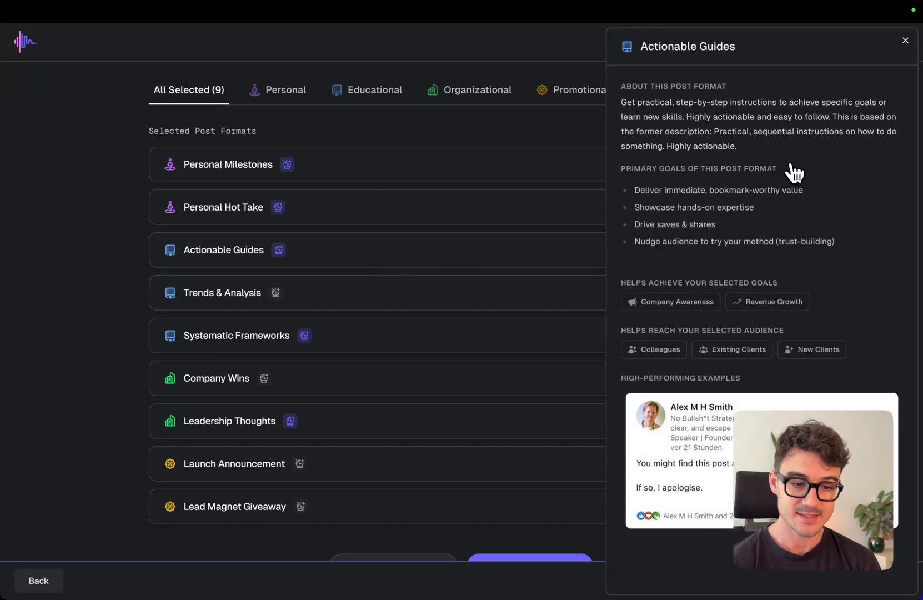
scroll(774, 244, "down", 3)
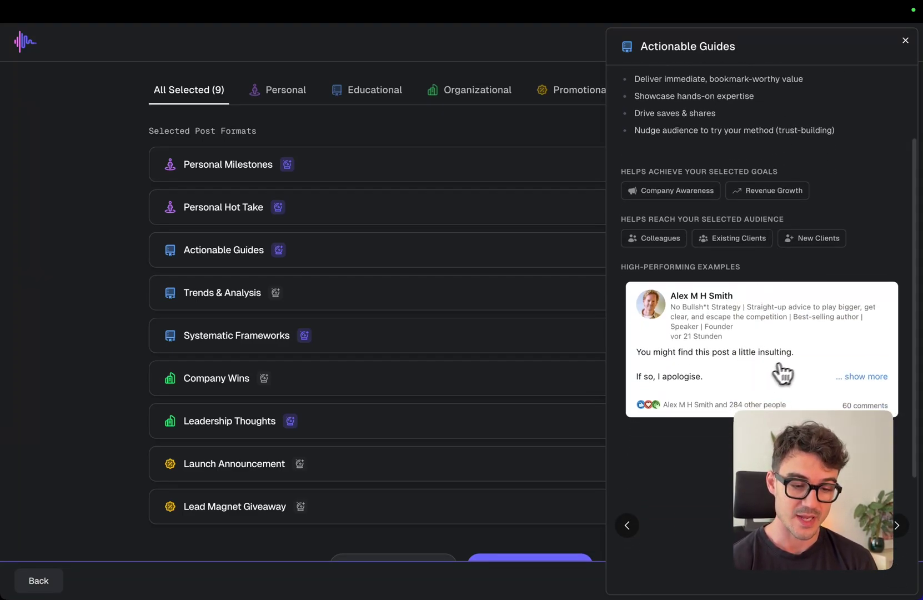
left_click(627, 532)
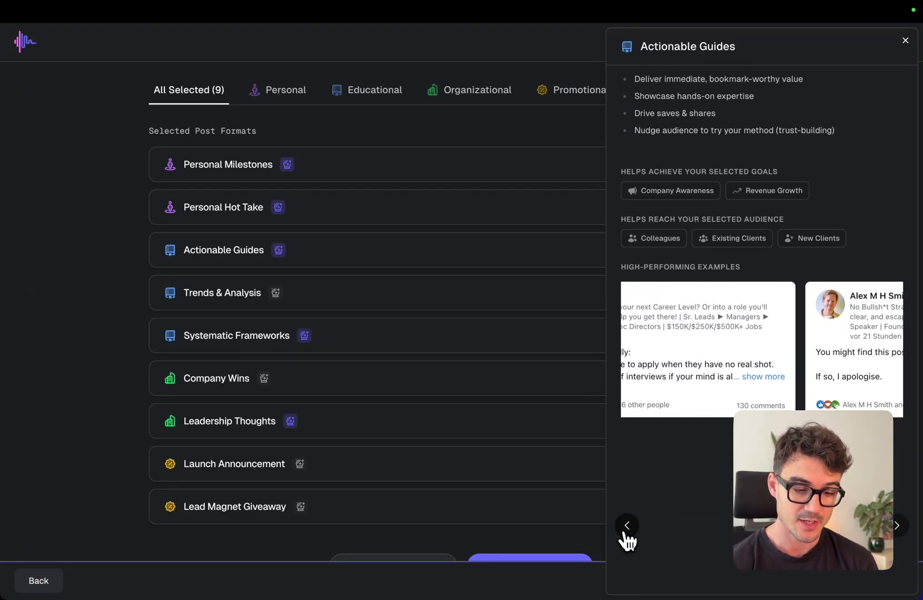
left_click(629, 527)
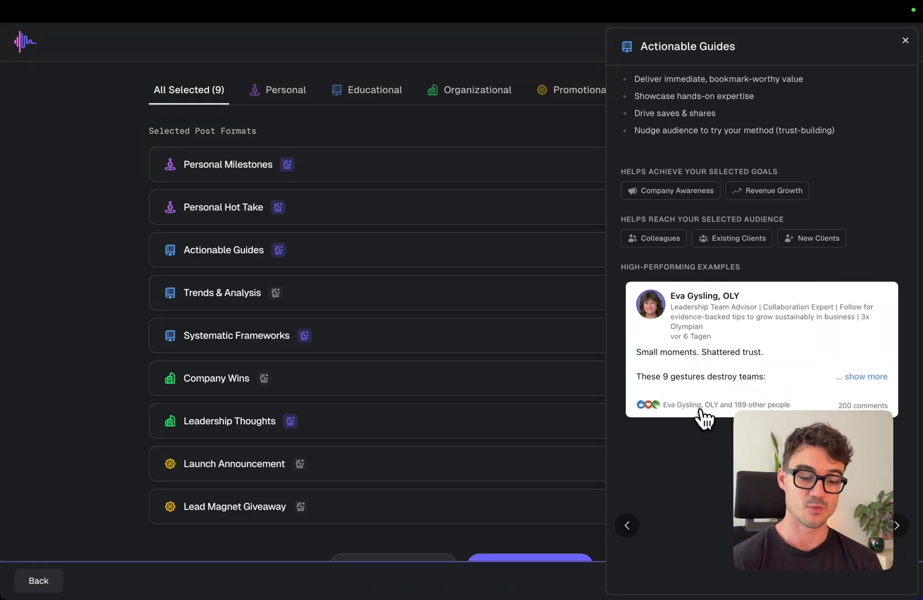
scroll(697, 344, "up", 4)
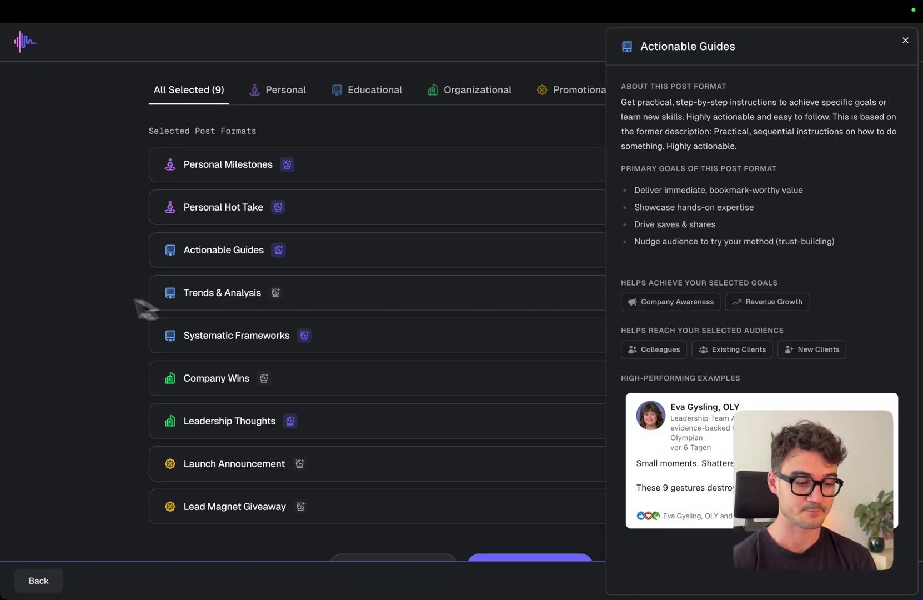
Step: Close the details panel, check the Personal and Educational formats, then review All Selected (9)
left_click(92, 304)
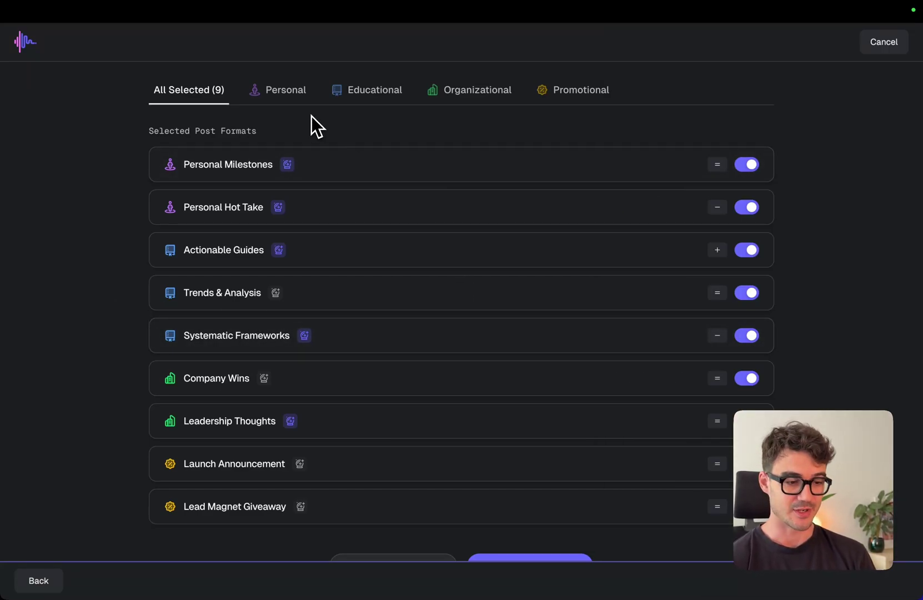
left_click(293, 100)
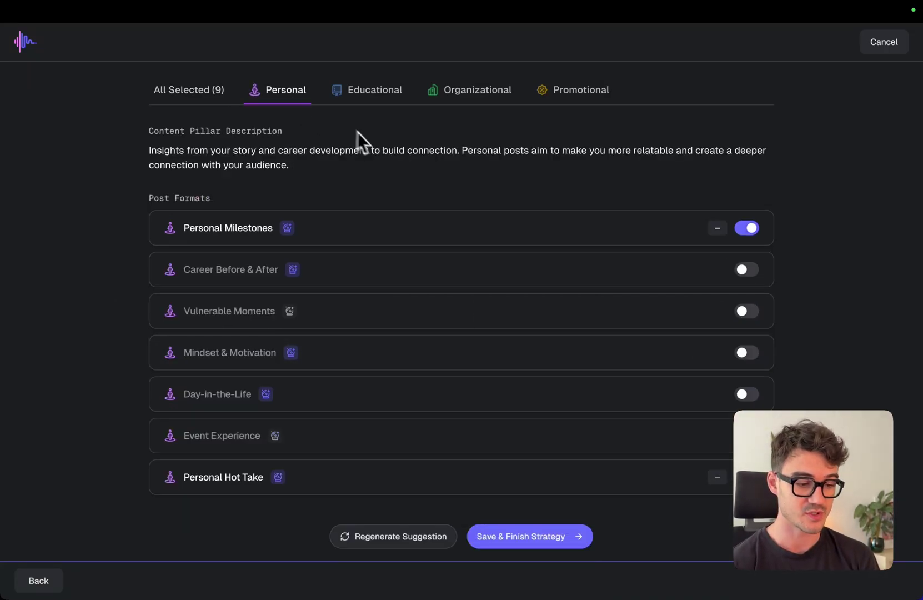
left_click(373, 96)
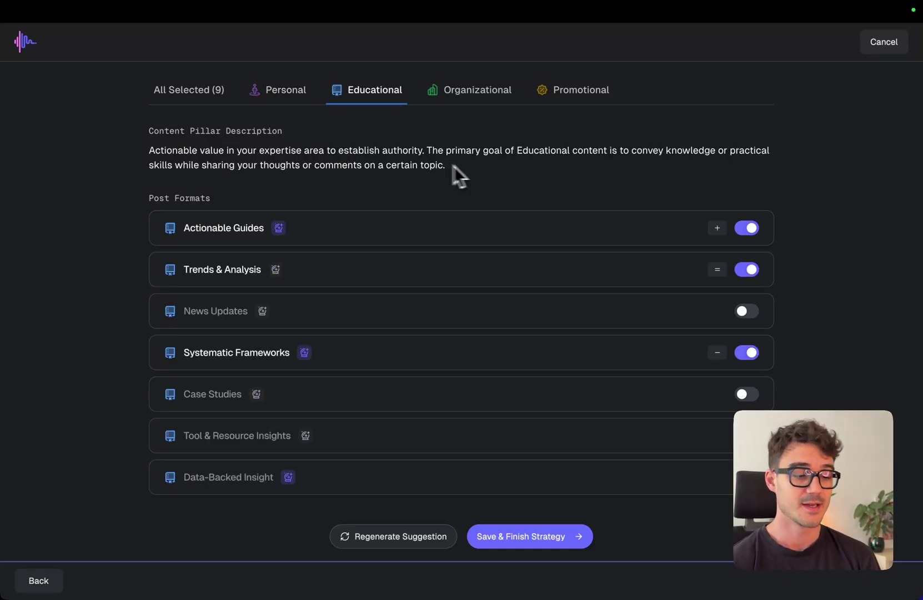
left_click(205, 98)
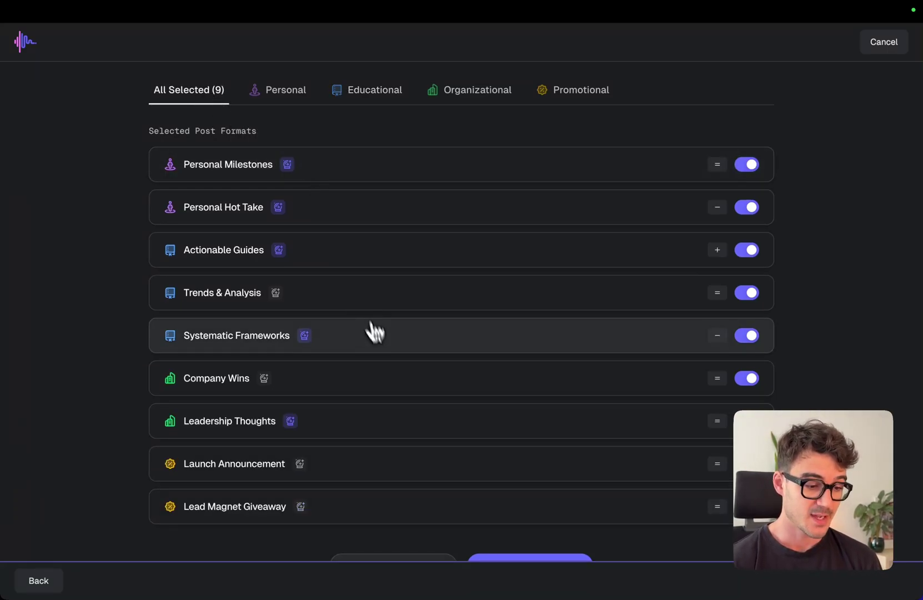
scroll(377, 335, "down", 2)
mouse_move(280, 215)
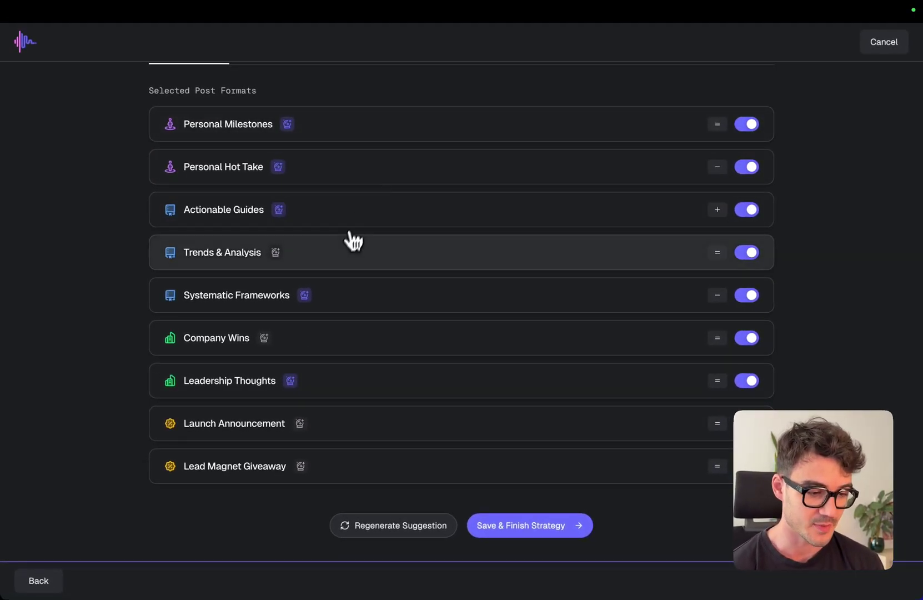
mouse_move(280, 214)
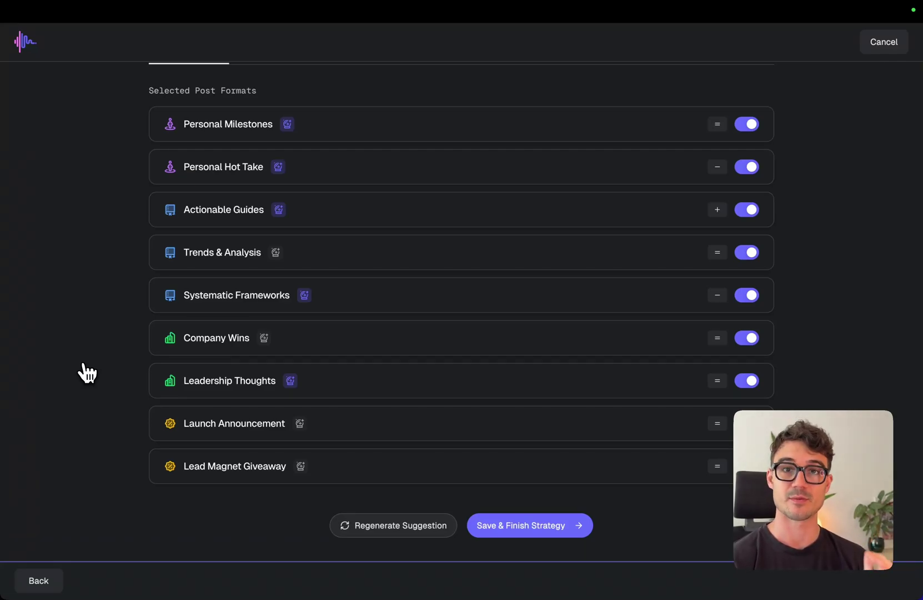
Step: Save the strategy and review the June 2025 overview showing 1 of 13 posts
left_click(573, 532)
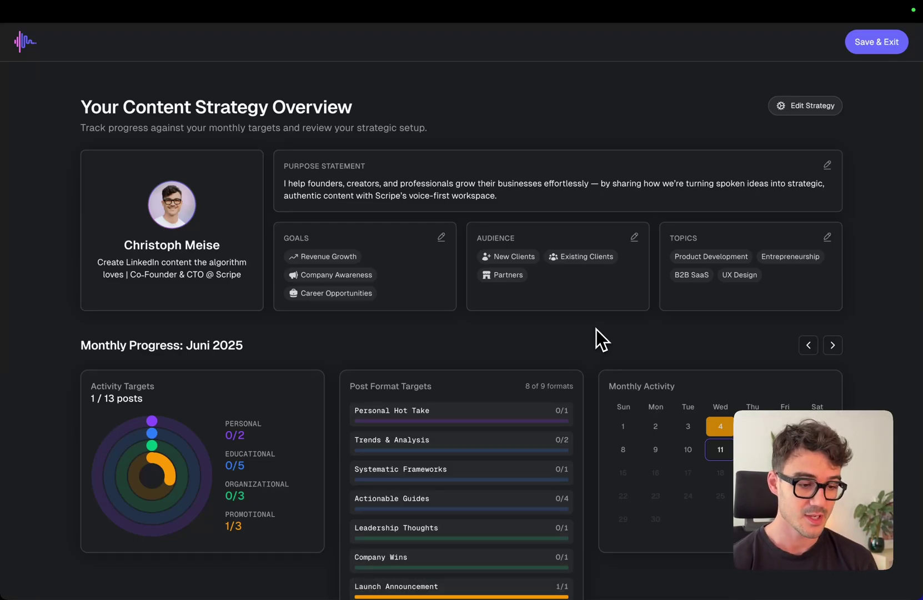
scroll(578, 322, "down", 2)
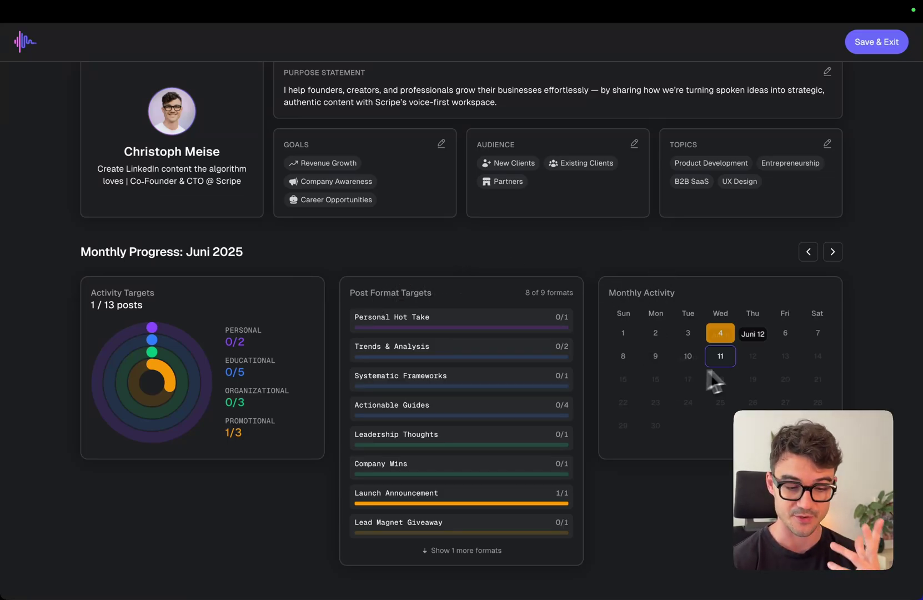
mouse_move(726, 342)
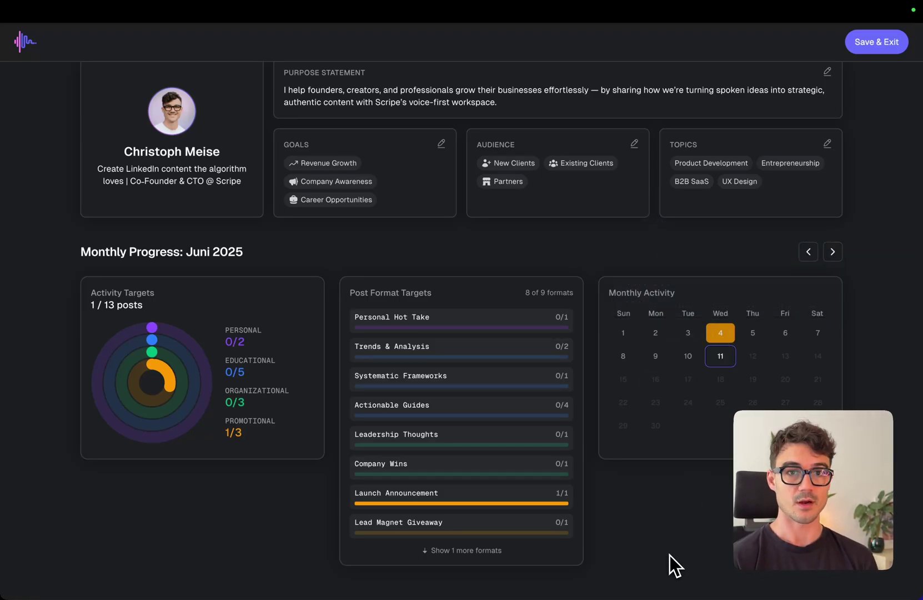
Step: Save and exit the strategy overview, then go to the Knowledge Base page
left_click(868, 49)
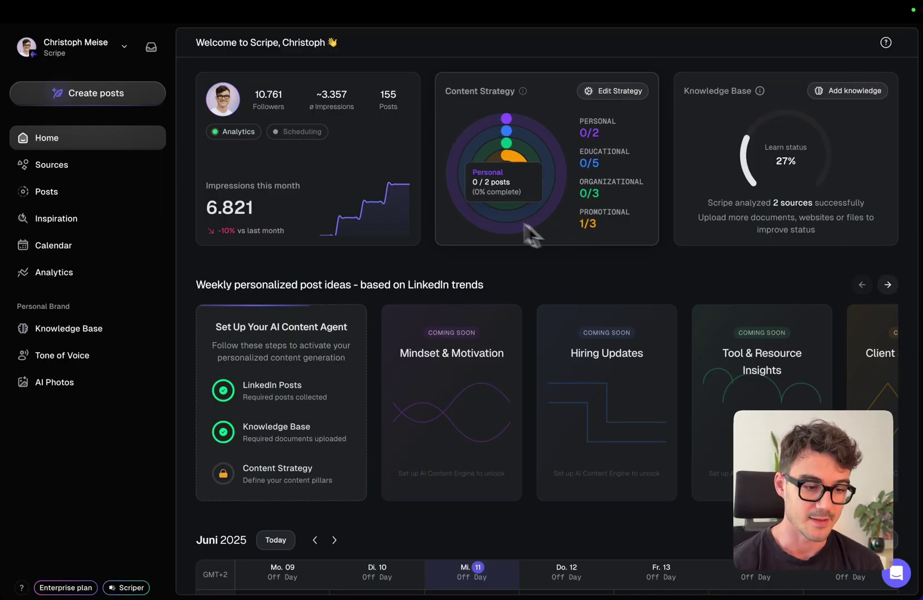
left_click(89, 335)
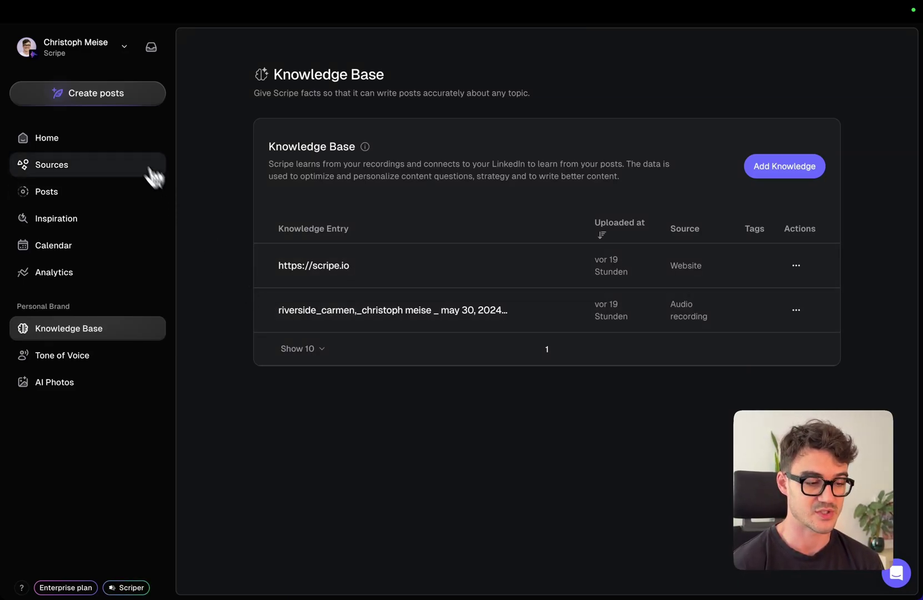
Step: Return to the home dashboard and generate this week's personalized post ideas
left_click(133, 144)
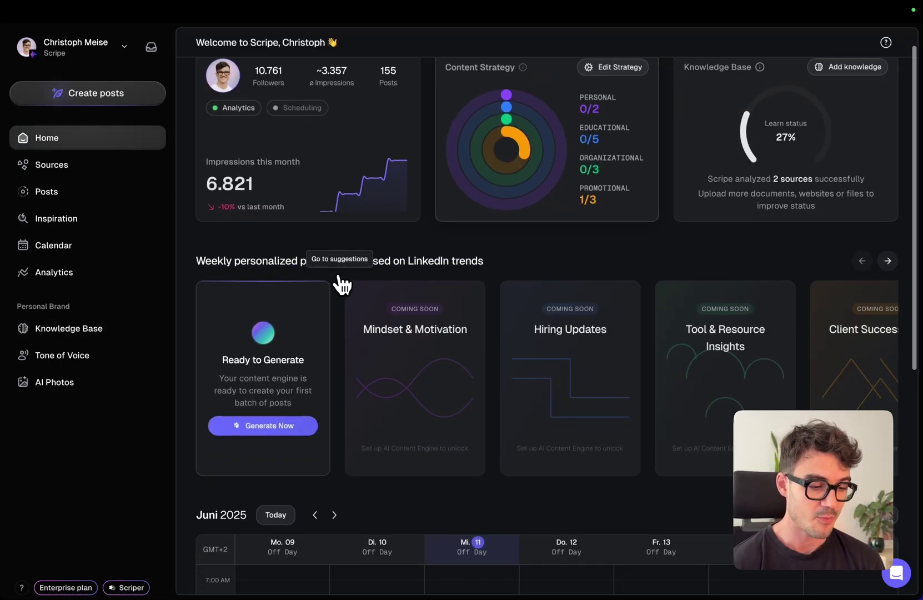
scroll(336, 283, "down", 1)
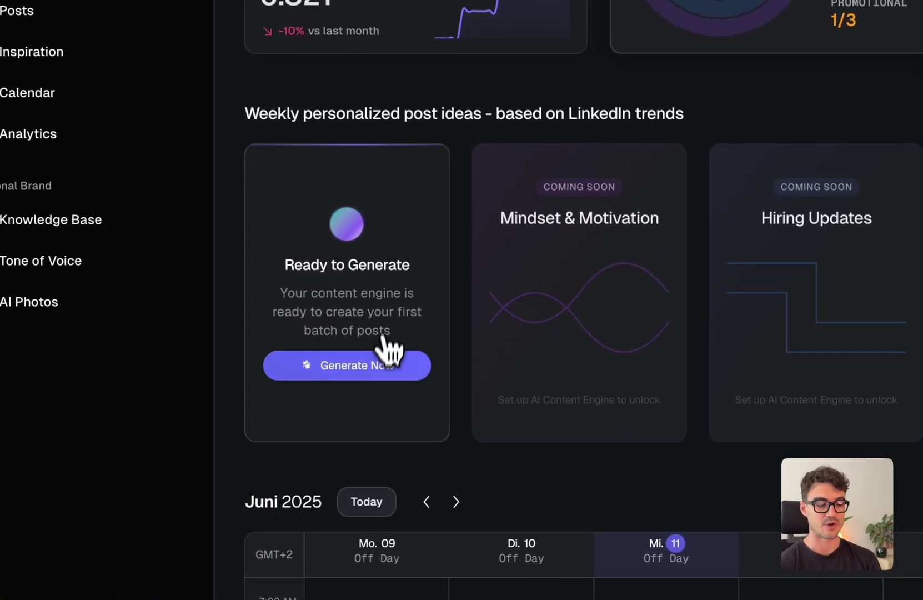
left_click(384, 371)
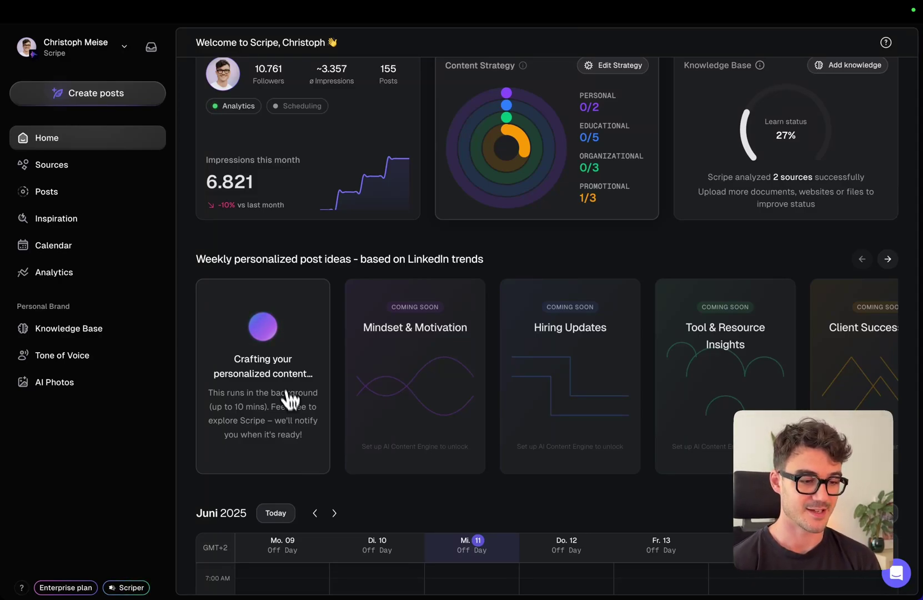
Step: Switch to the second Scripe tab and browse the generated weekly post ideas carousel
left_click(263, 37)
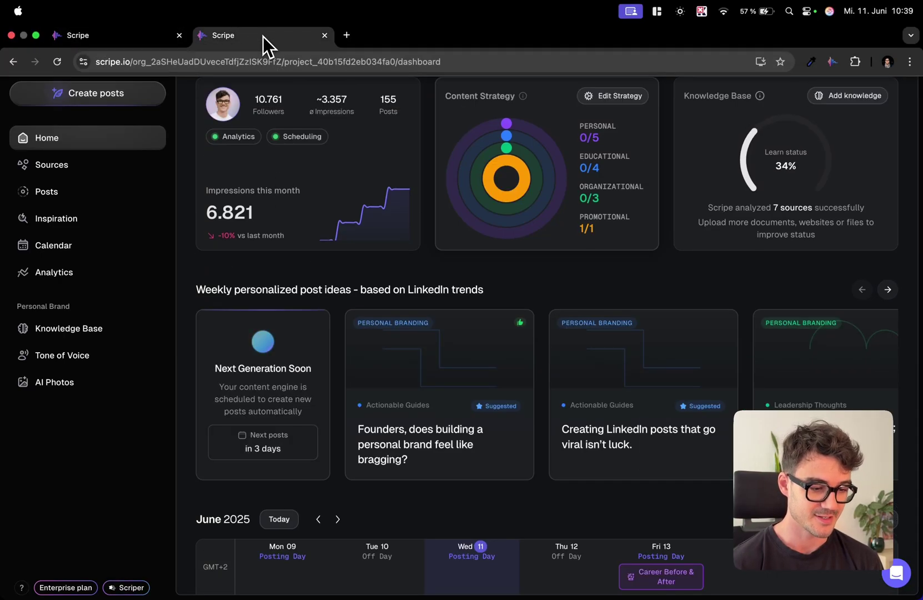
scroll(325, 263, "down", 1)
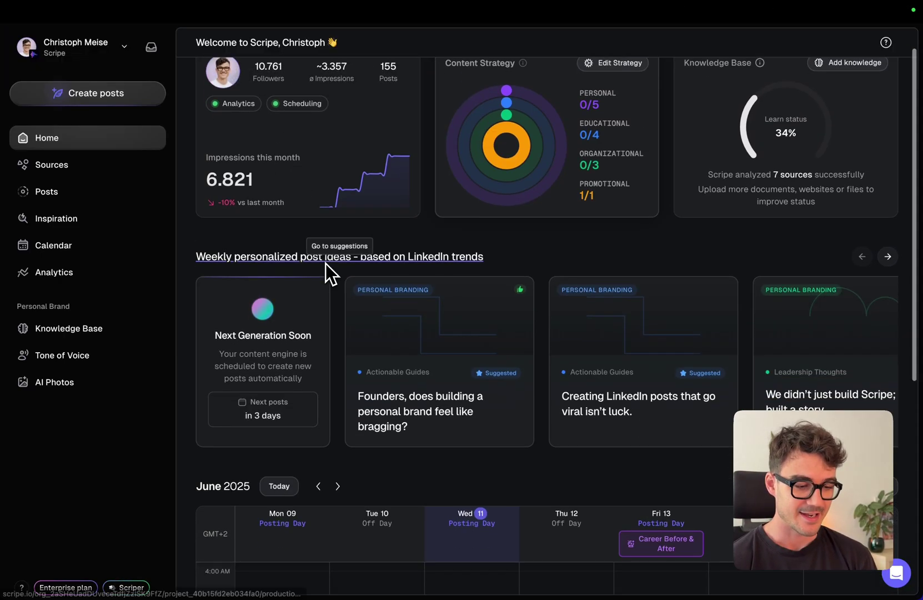
scroll(344, 369, "down", 1)
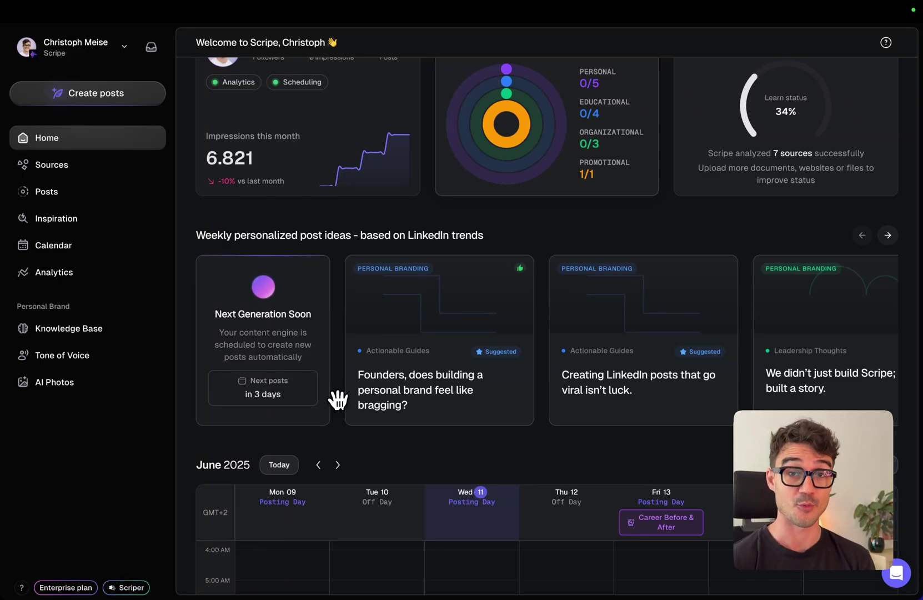
scroll(336, 389, "down", 1)
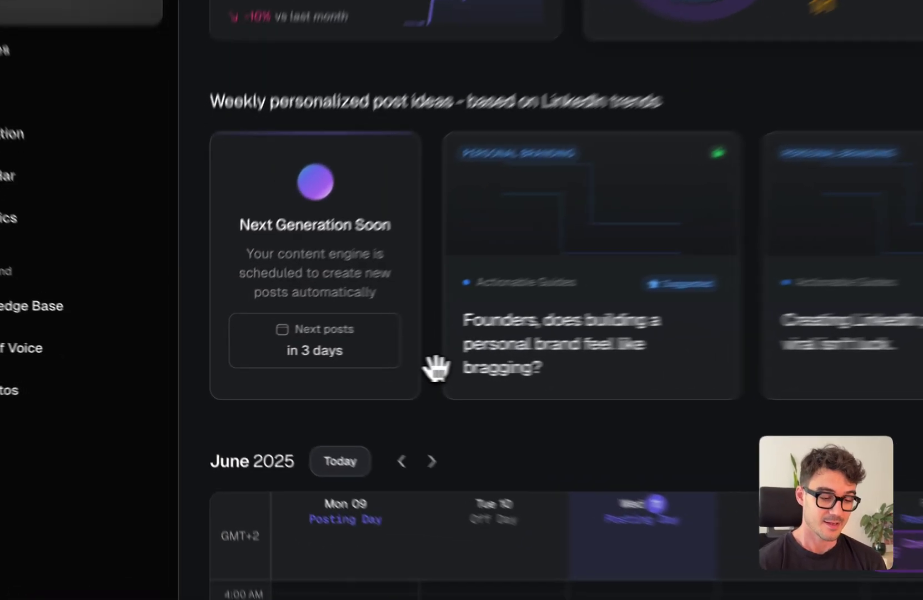
left_click_drag(441, 367, 279, 371)
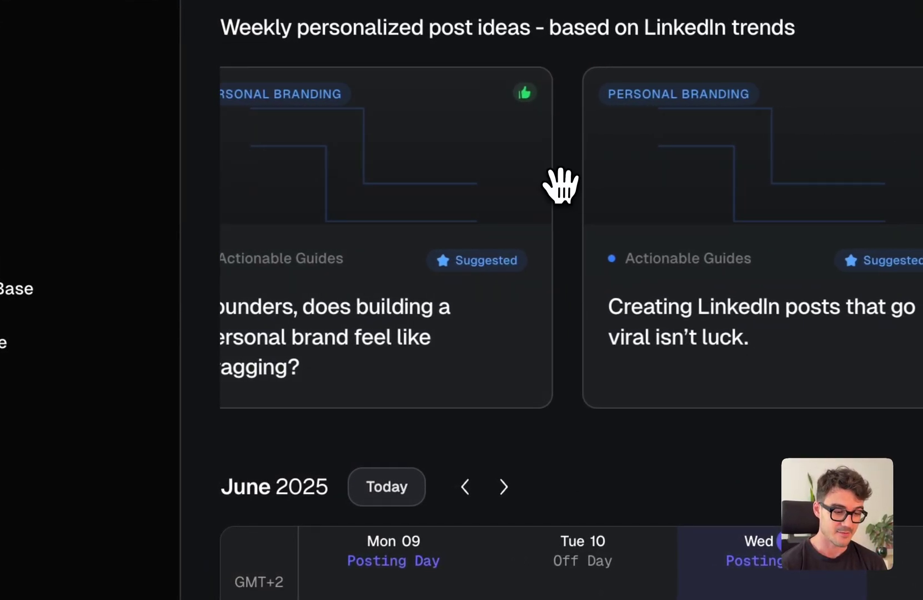
left_click_drag(561, 186, 614, 191)
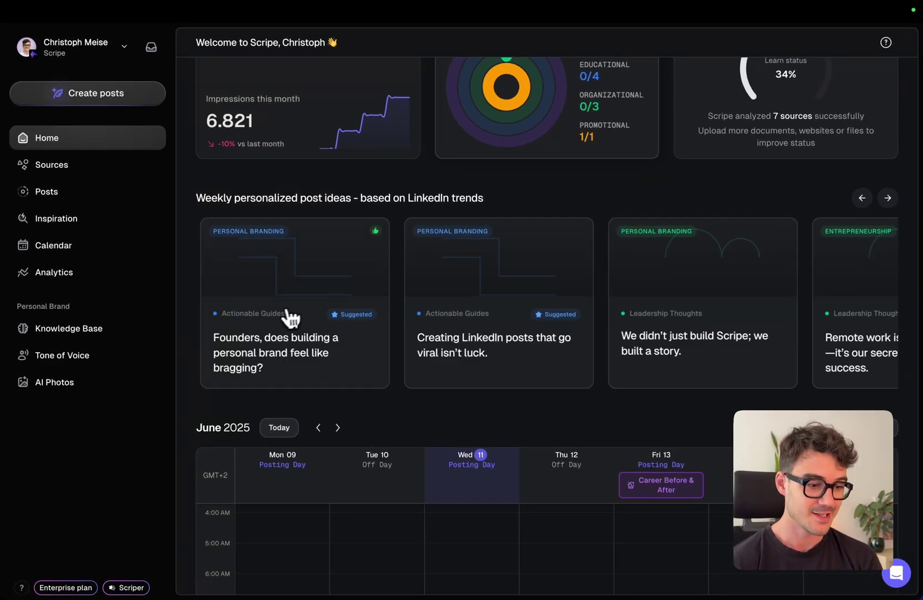
left_click(303, 350)
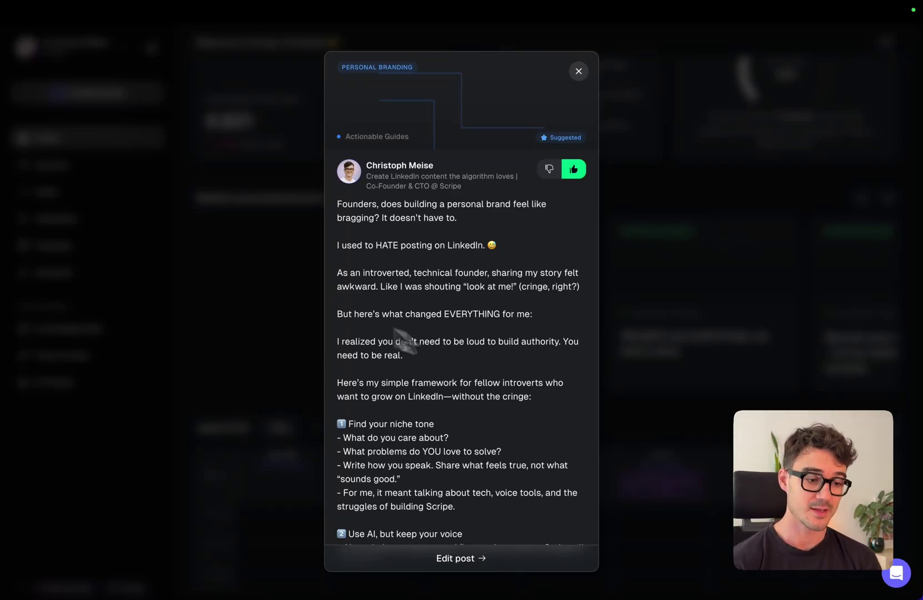
left_click(290, 297)
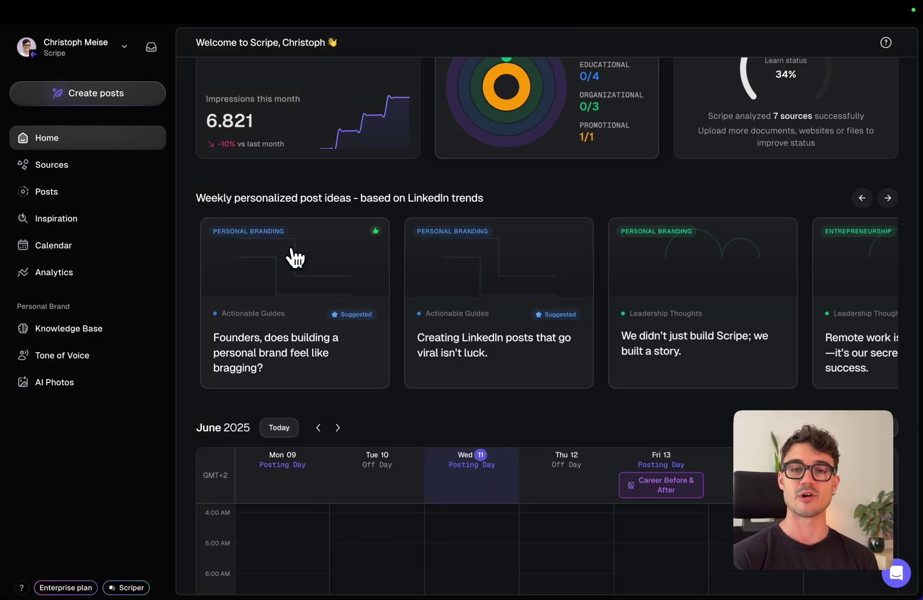
left_click(295, 293)
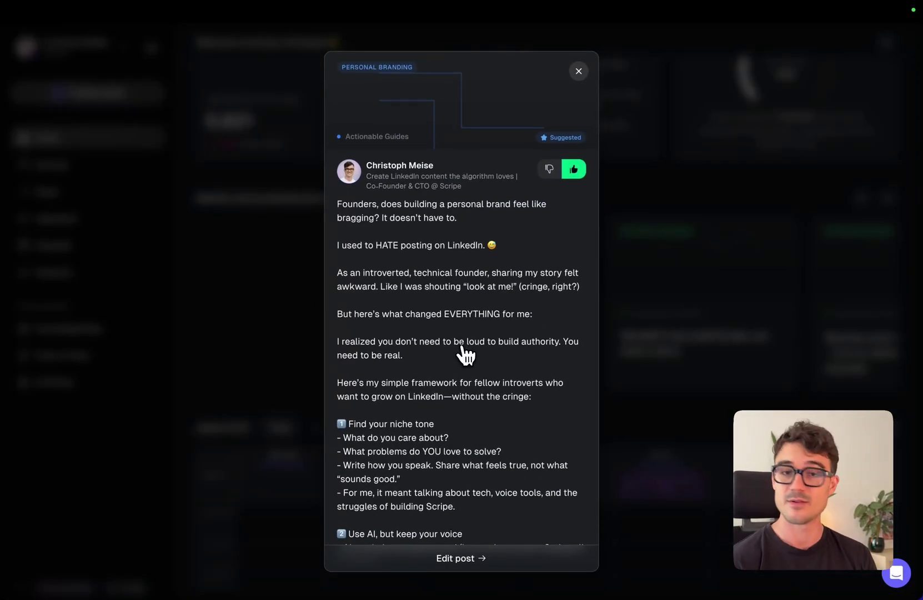
scroll(465, 354, "down", 1)
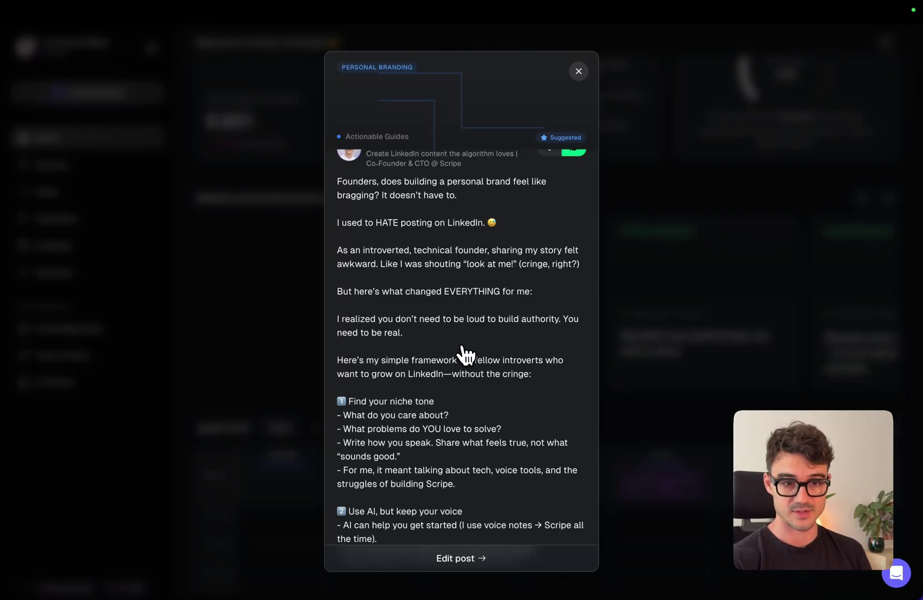
scroll(466, 355, "up", 1)
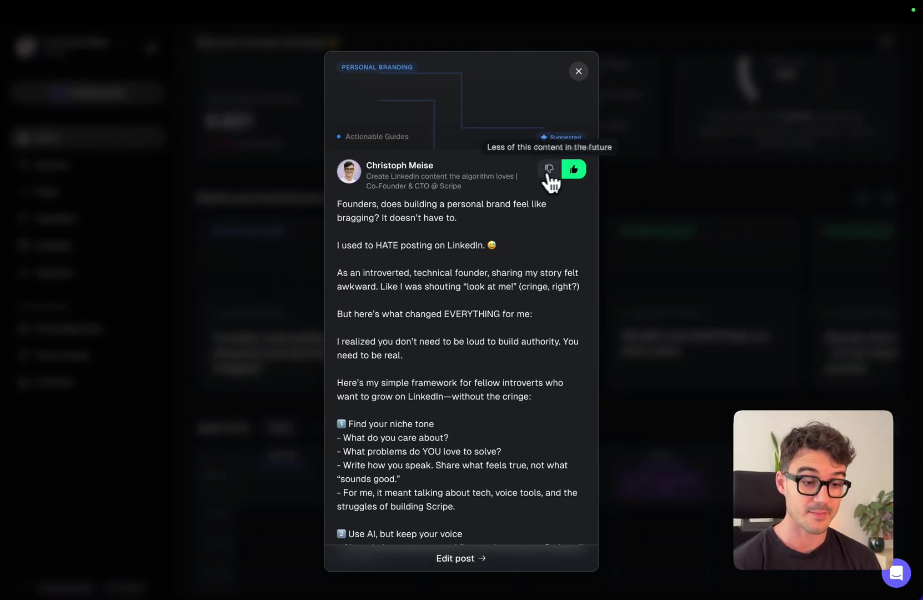
left_click(578, 71)
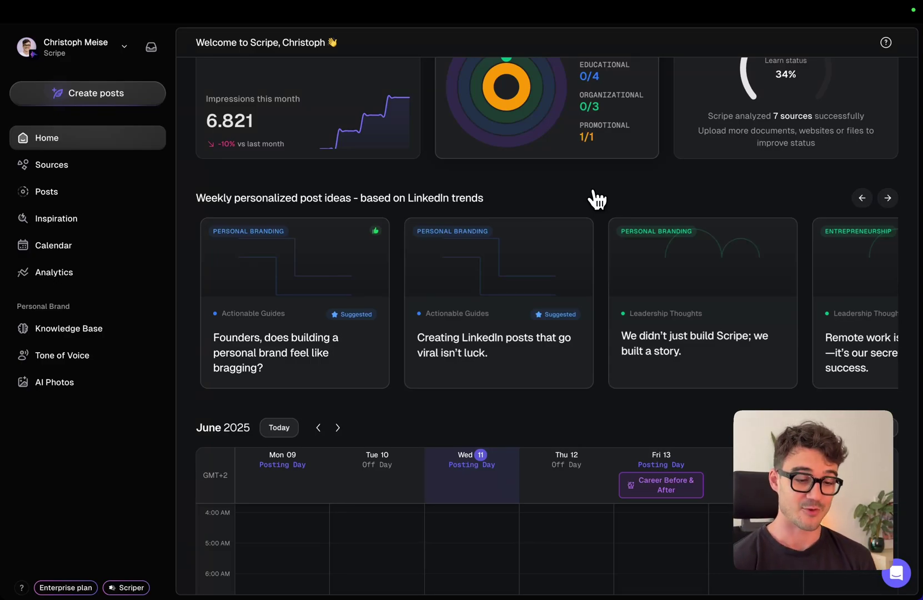
Step: Try moving the Wednesday post draft to Friday on the posting calendar
scroll(597, 199, "down", 1)
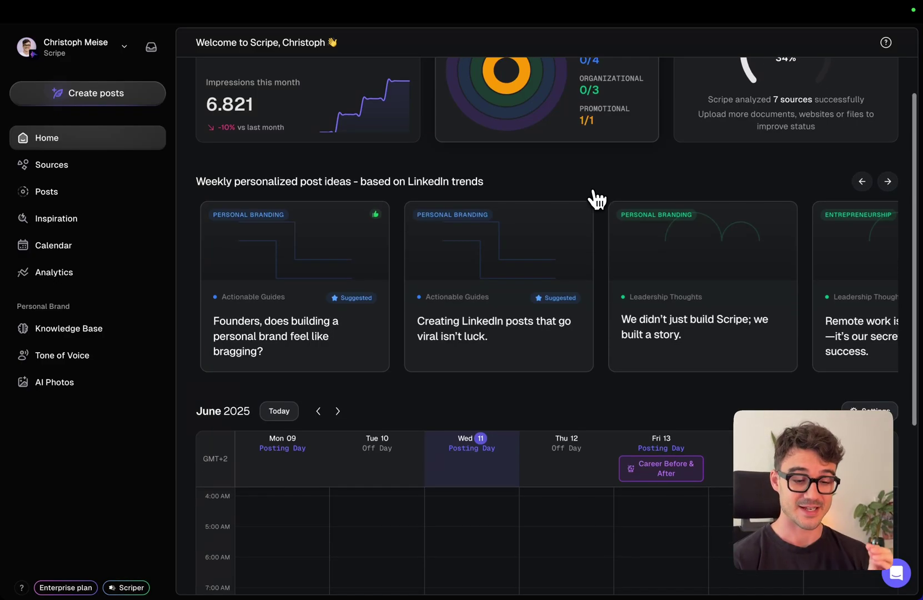
scroll(597, 199, "down", 5)
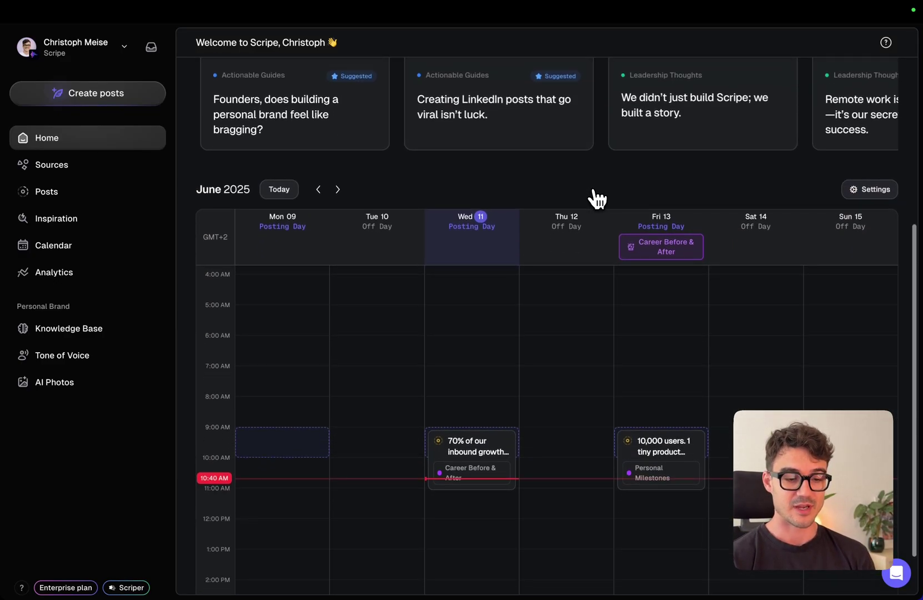
scroll(594, 200, "down", 2)
scroll(599, 205, "down", 1)
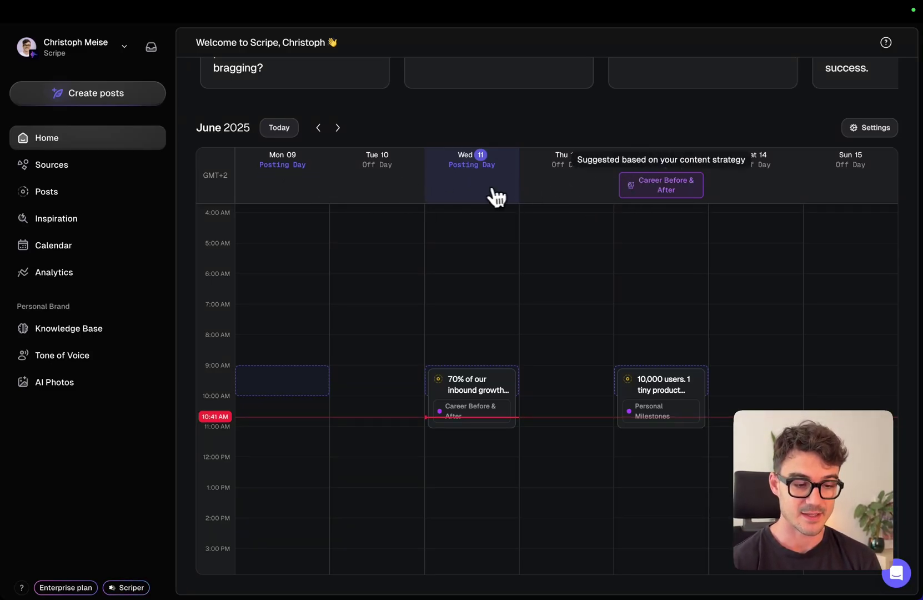
mouse_move(519, 383)
left_mouse_down()
mouse_move(605, 395)
mouse_move(515, 375)
left_mouse_up()
scroll(546, 400, "down", 1)
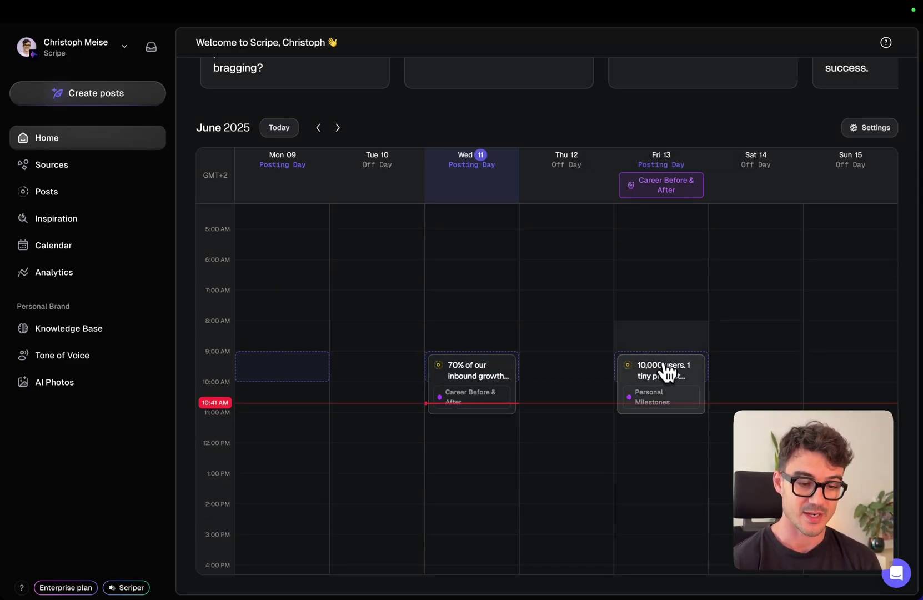
Step: Advance the calendar to June 16–22 and open the Jun 18 Actionable Guides draft picker
mouse_move(678, 194)
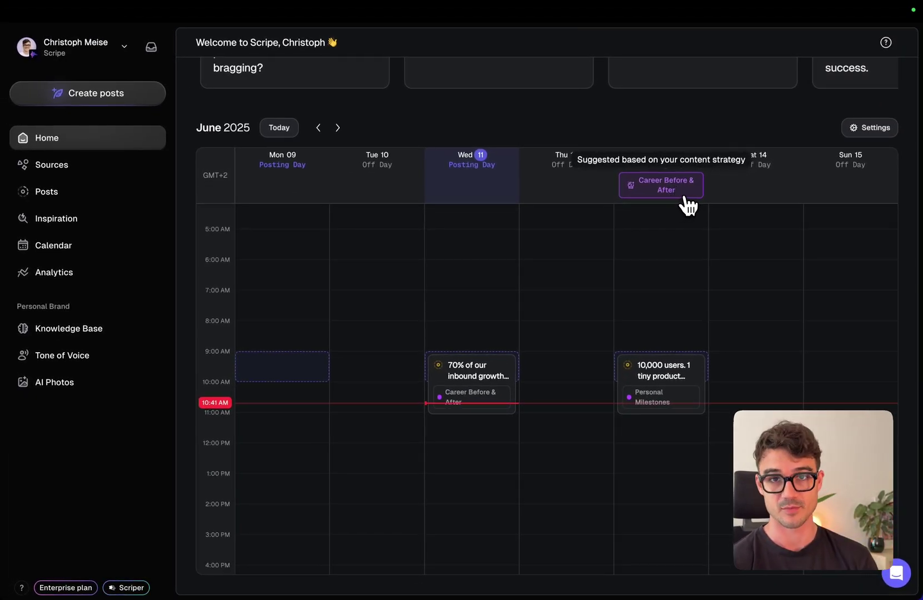
left_click(337, 128)
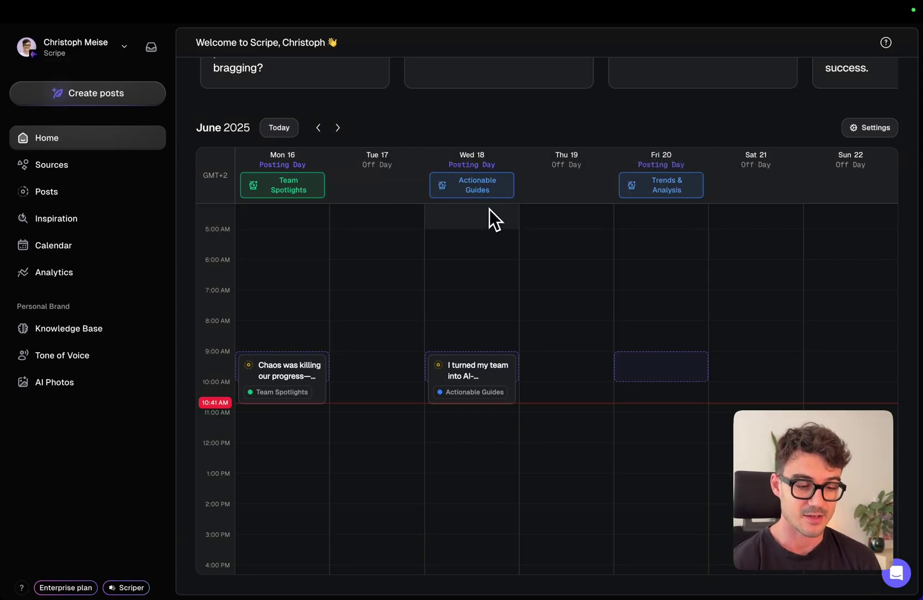
left_click(496, 192)
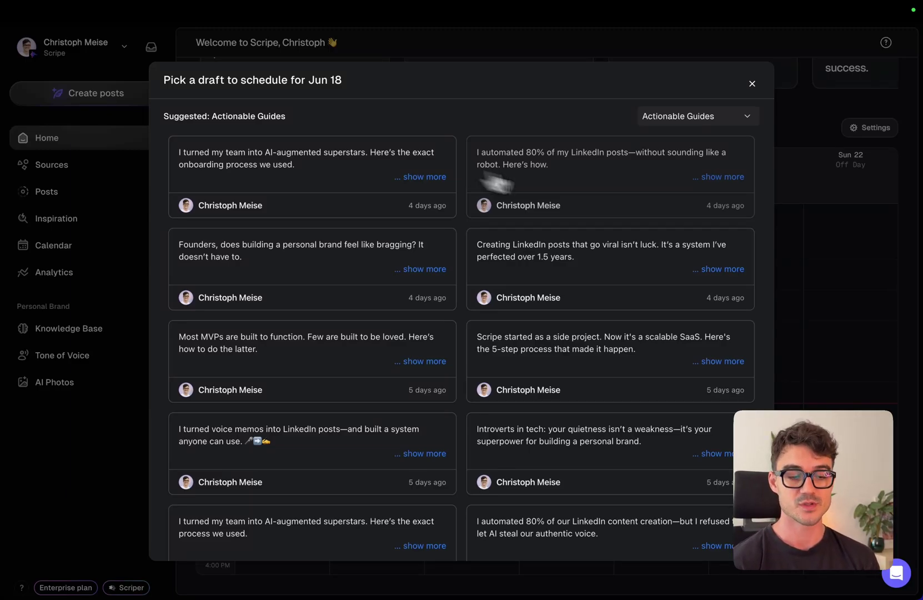
Step: Close the Jun 18 picker and open the Jun 20 Trends & Analysis draft picker
left_click(800, 270)
left_click(696, 194)
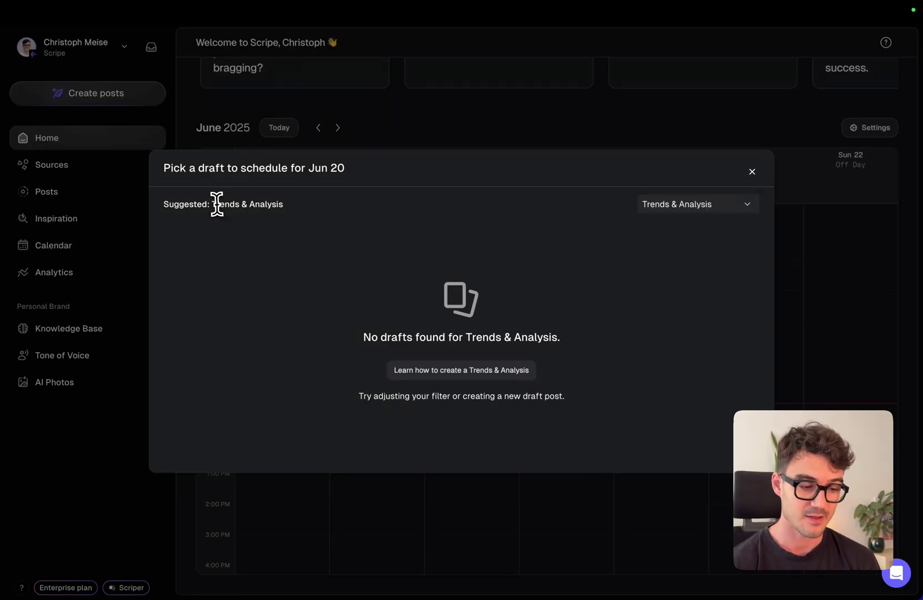
left_click_drag(215, 204, 367, 224)
left_click(366, 223)
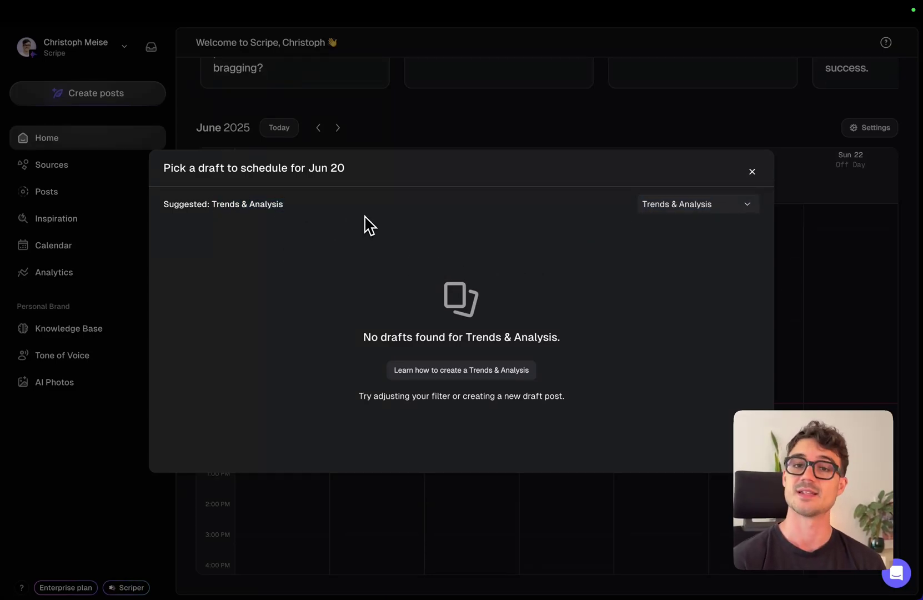
Step: Read how to create a Trends & Analysis post, then close the Jun 20 picker
left_click(450, 375)
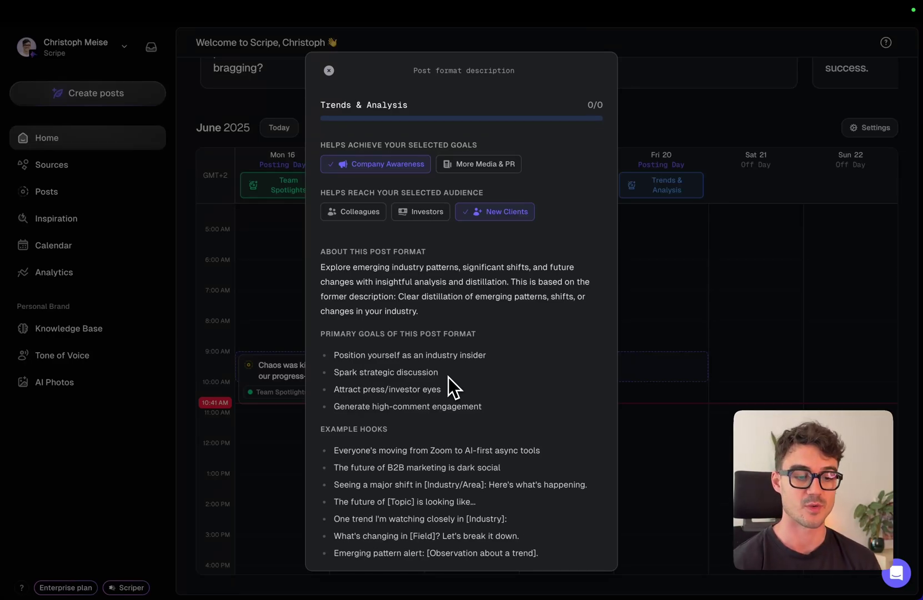
left_click(725, 341)
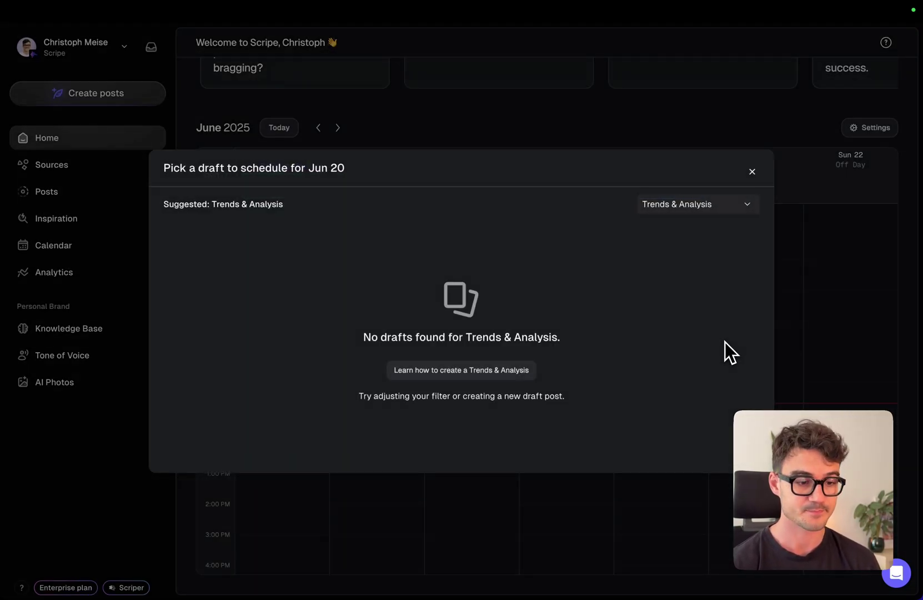
left_click(752, 171)
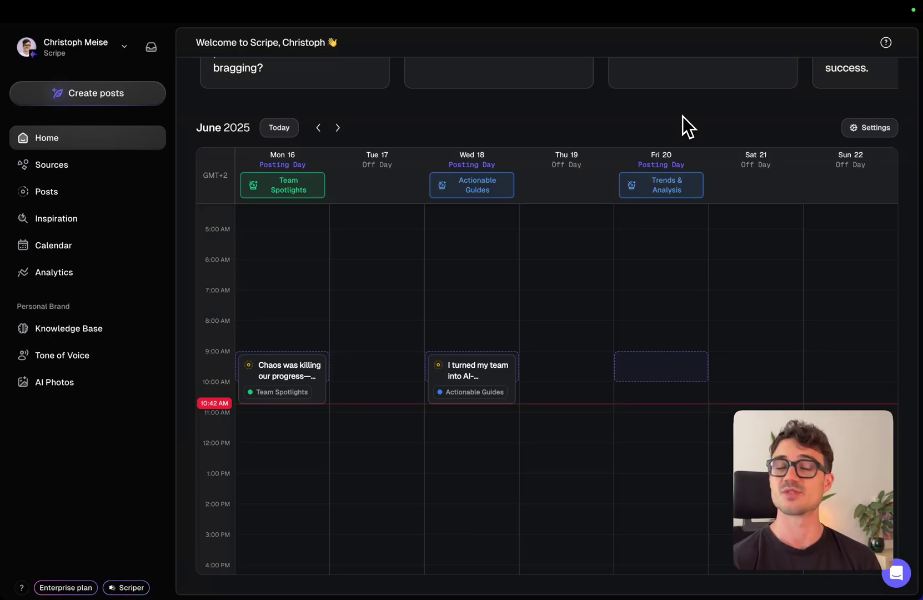
Step: Scroll back past the weekly post ideas to the follower stats and content strategy at the top
scroll(544, 138, "up", 4)
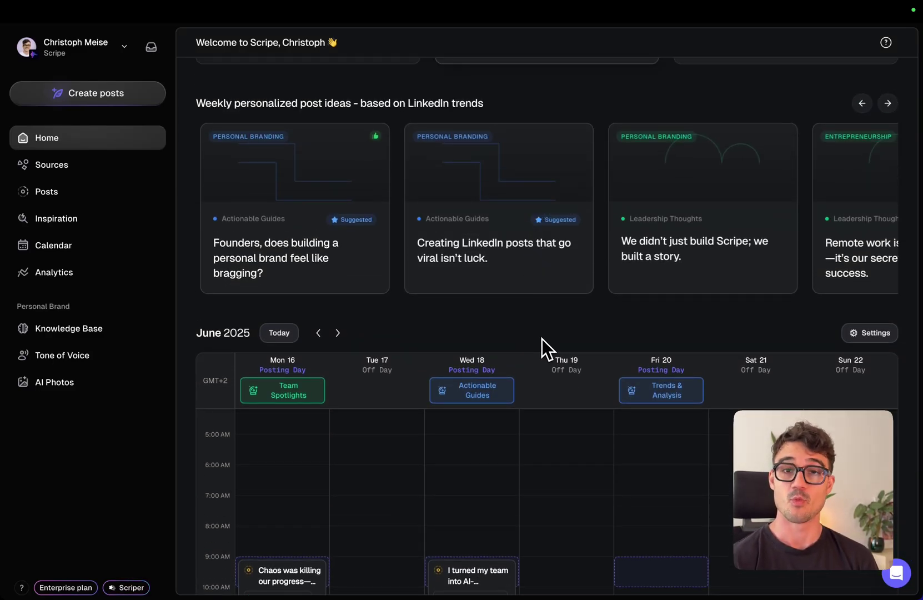
scroll(542, 339, "up", 1)
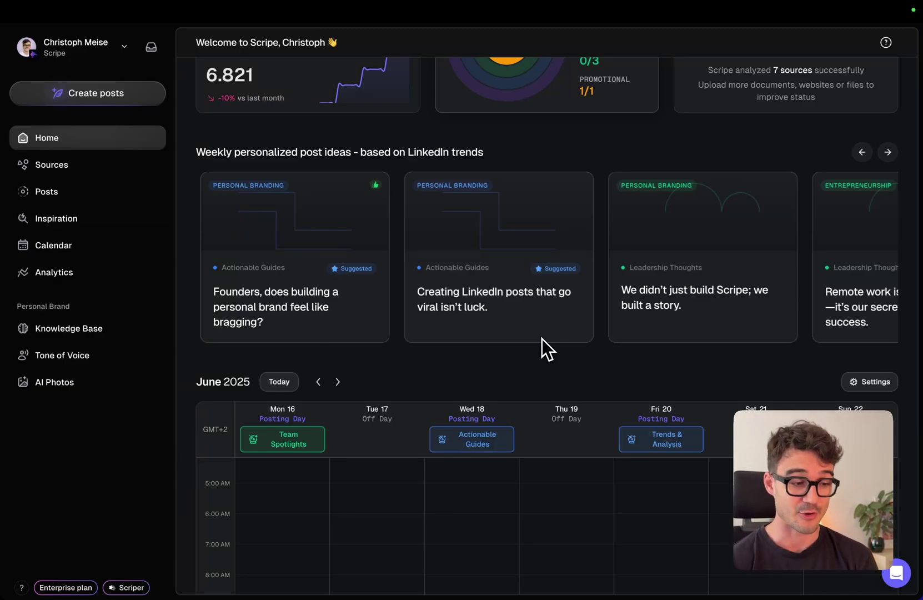
scroll(541, 339, "up", 5)
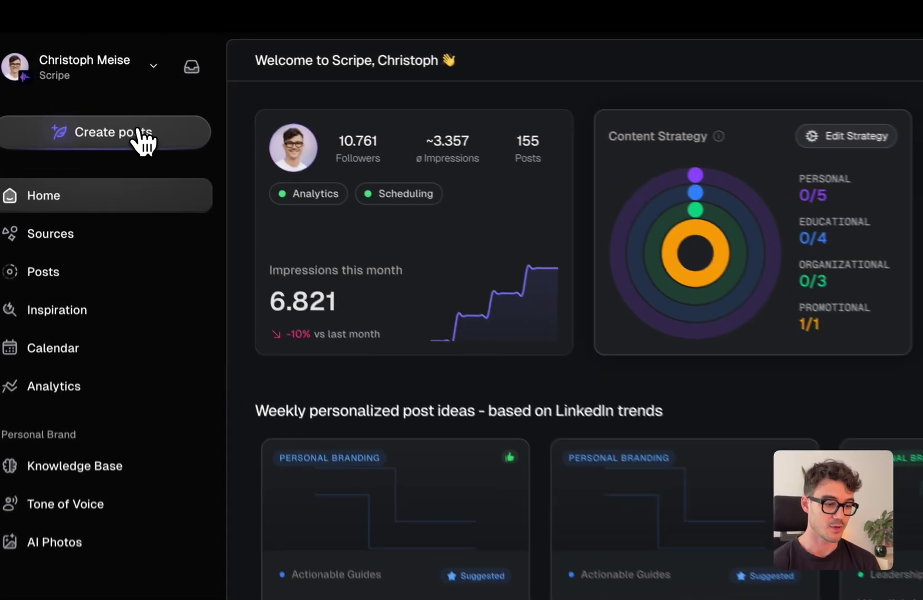
Step: Start a Generate-from-text post and enter Scripe 2.0 launch notes ending with 'lets go'
left_click(114, 92)
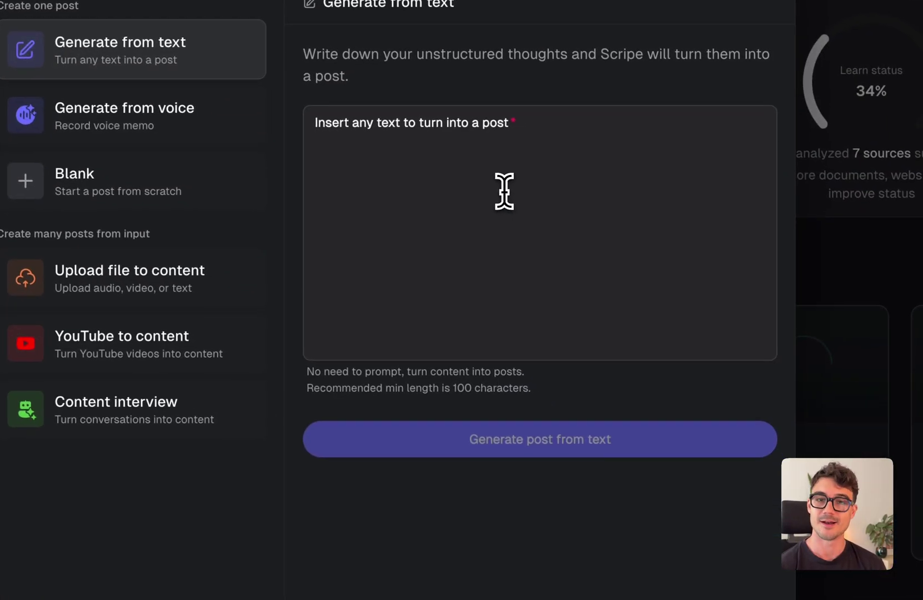
left_click(520, 178)
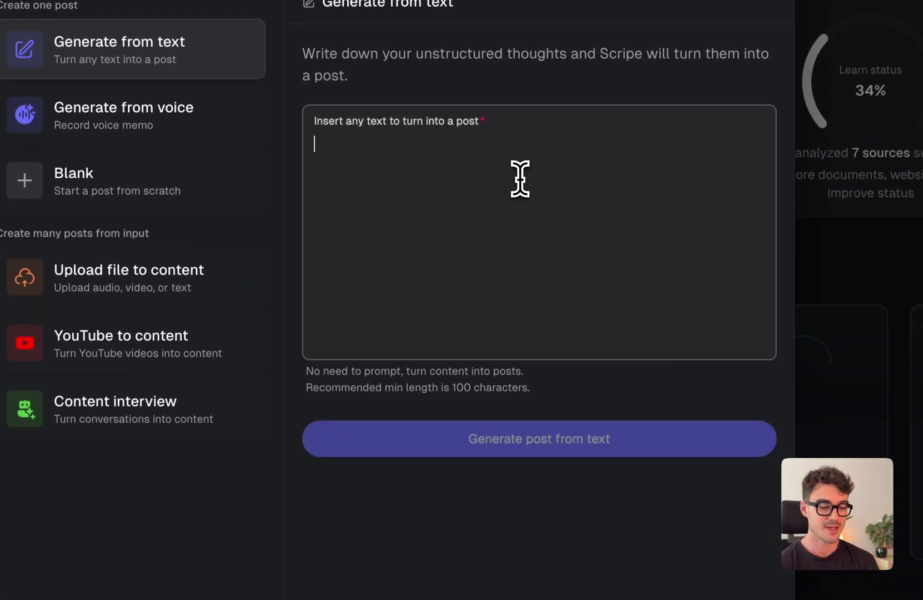
type("sc")
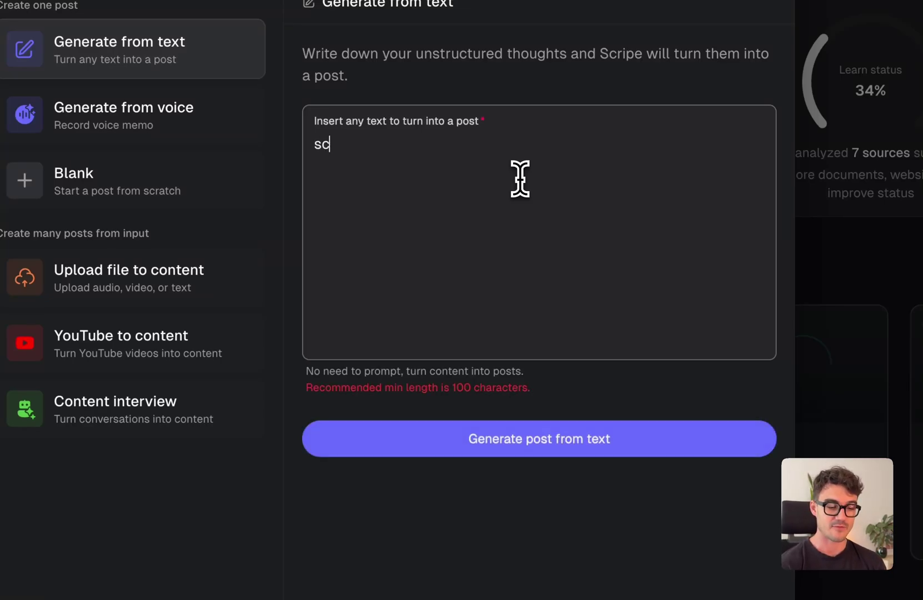
type("ripe 2.0")
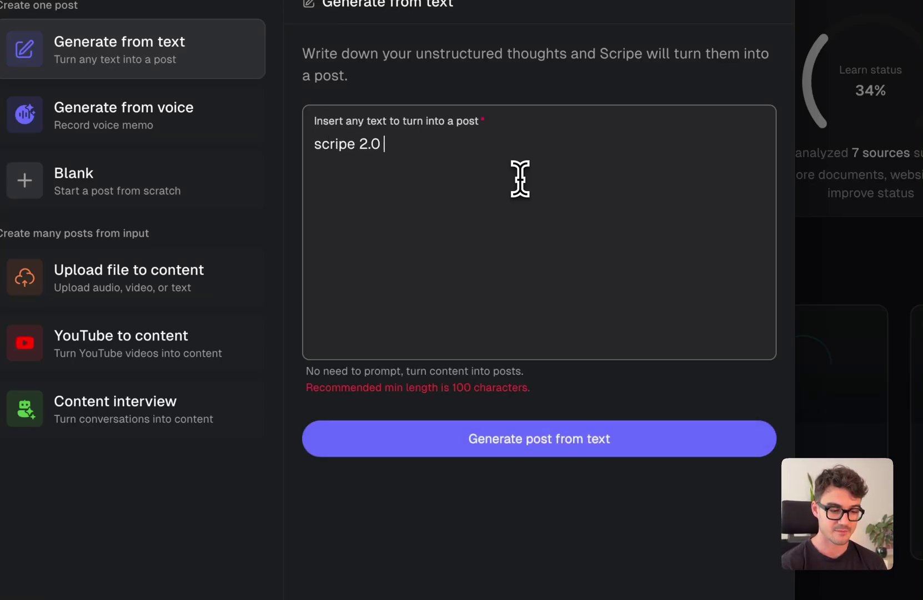
type("9 i- weekly post ideas in your inbox")
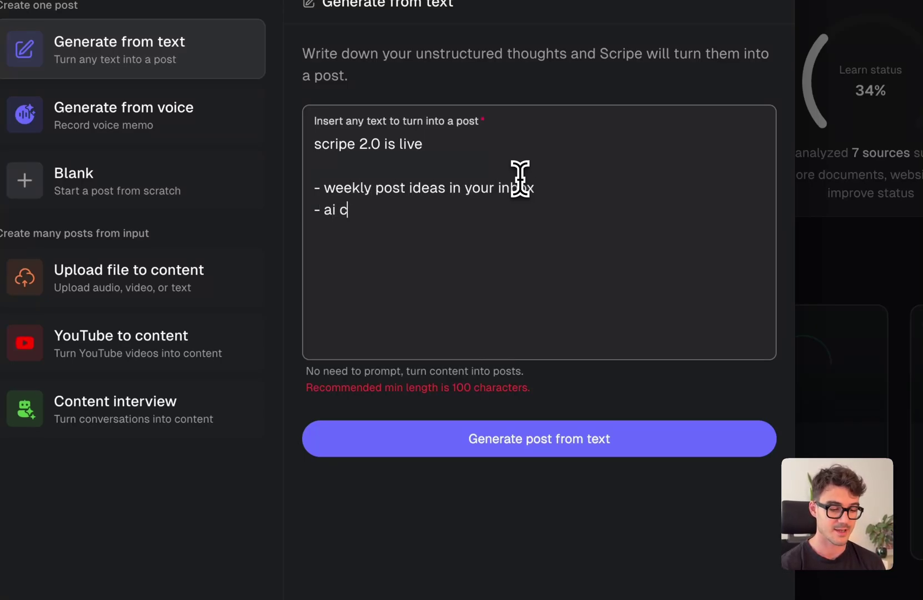
type("ontent agent working ")
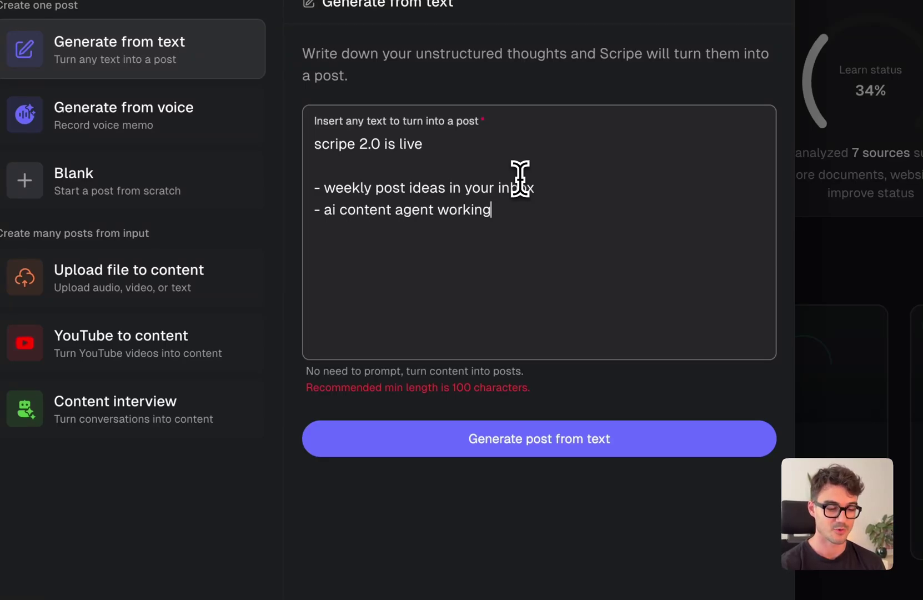
type("24/7 for you")
key("Return")
key("Return")
type("lets go")
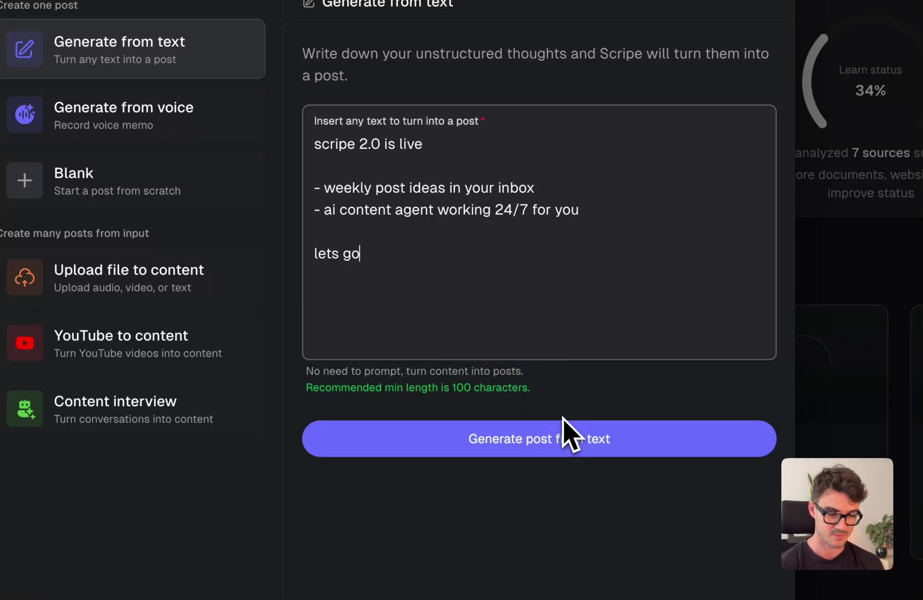
Step: Generate hooks from the launch notes and choose the 'I built Scripe 2.0…' hook
left_click(569, 451)
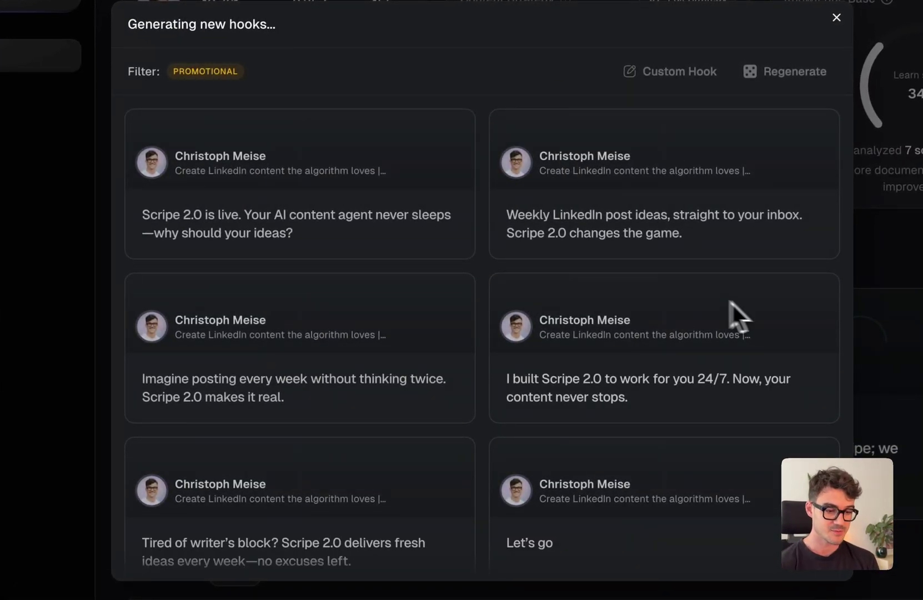
scroll(479, 125, "down", 1)
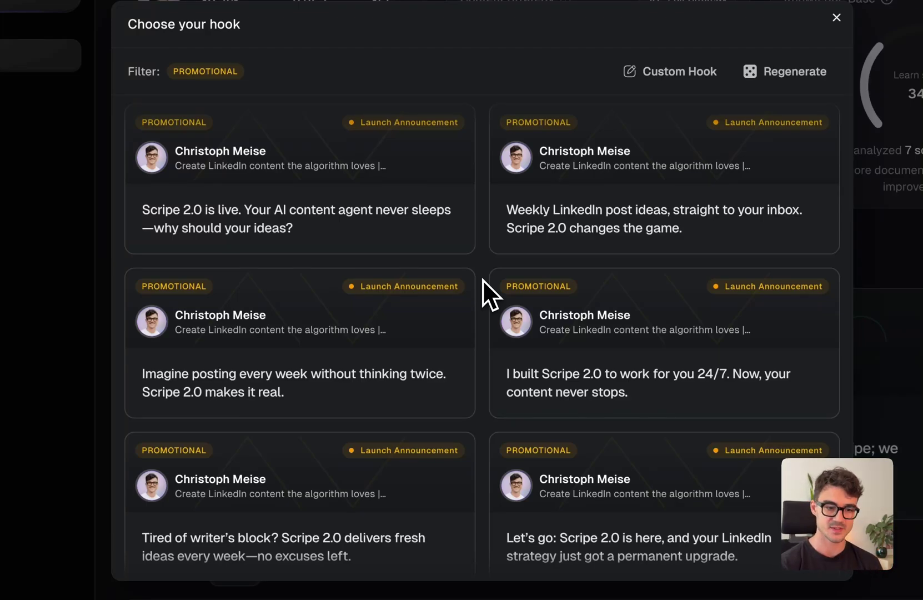
scroll(606, 233, "down", 1)
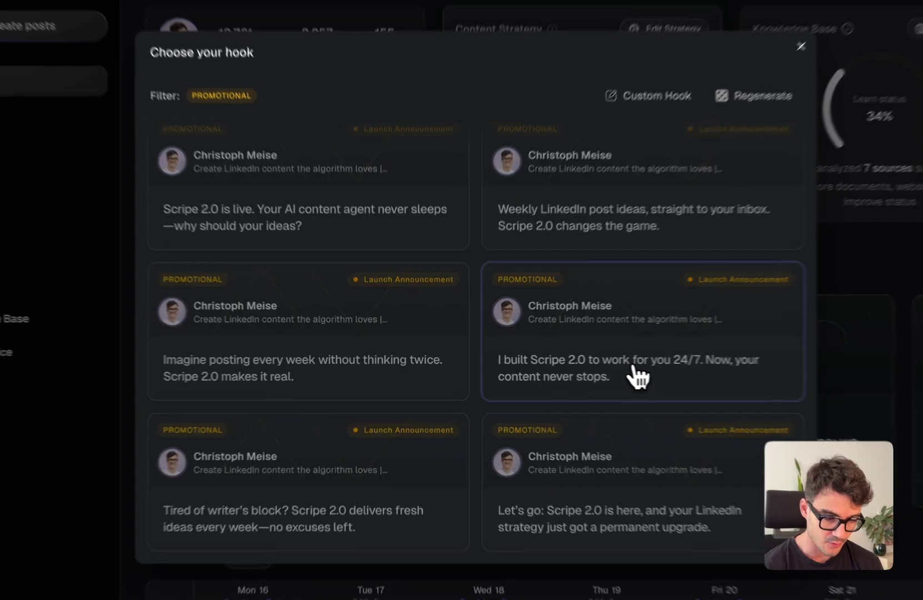
left_click(647, 372)
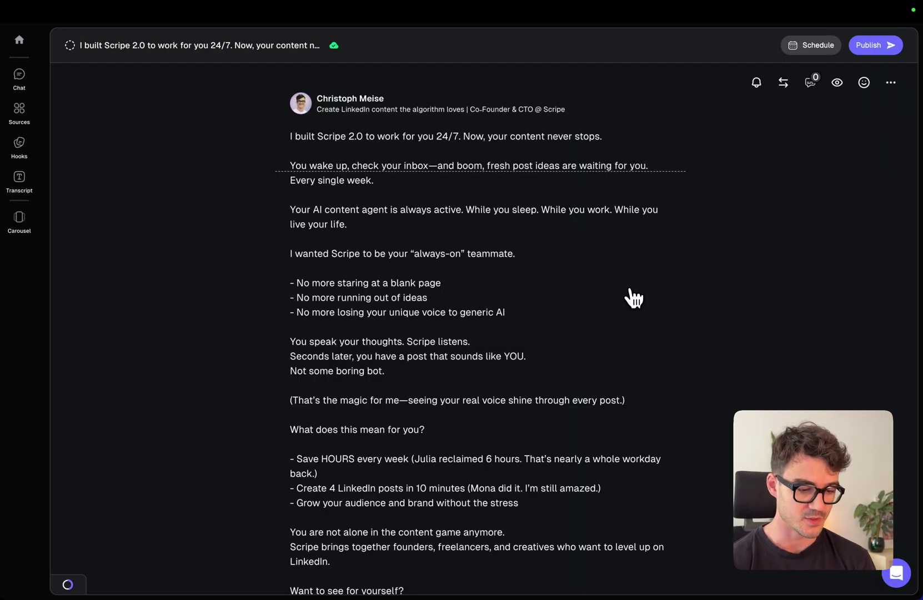
Step: Request a variation of the launch post, then return Home and close the hook chooser
scroll(428, 294, "down", 6)
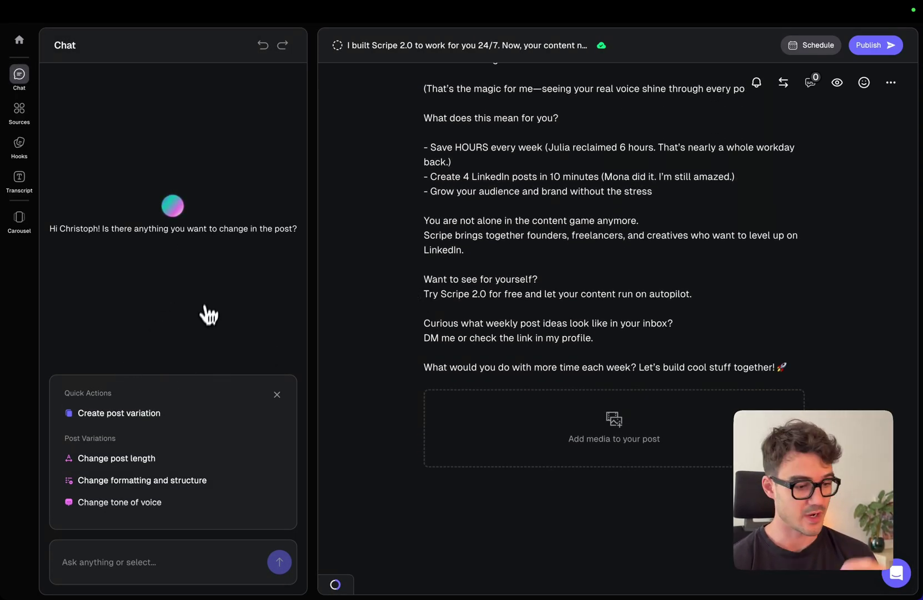
left_click(178, 413)
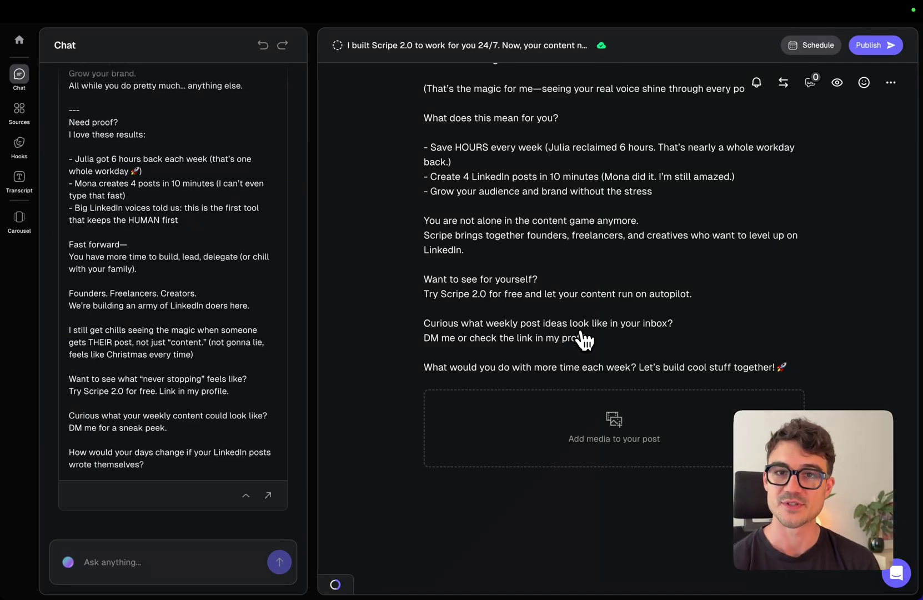
scroll(584, 339, "up", 6)
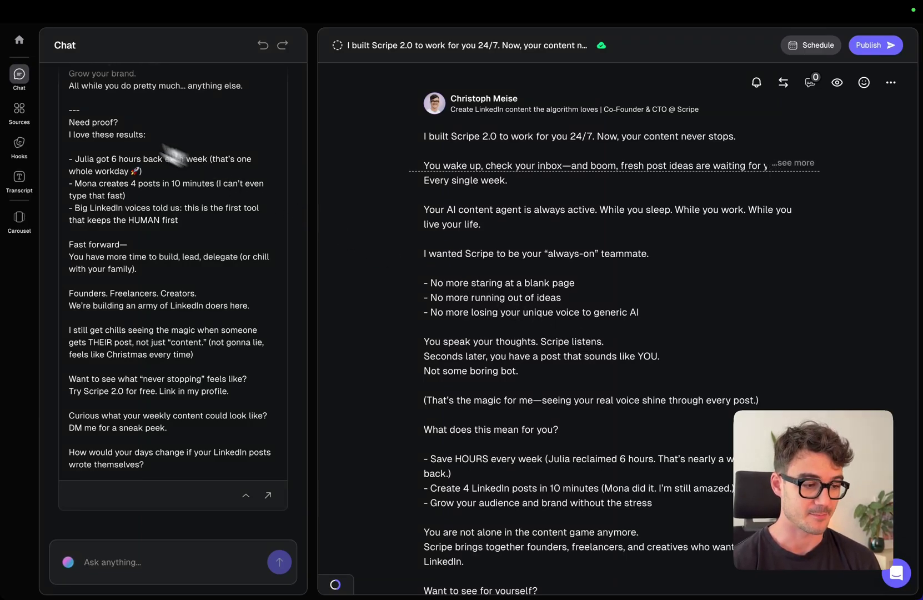
left_click(25, 47)
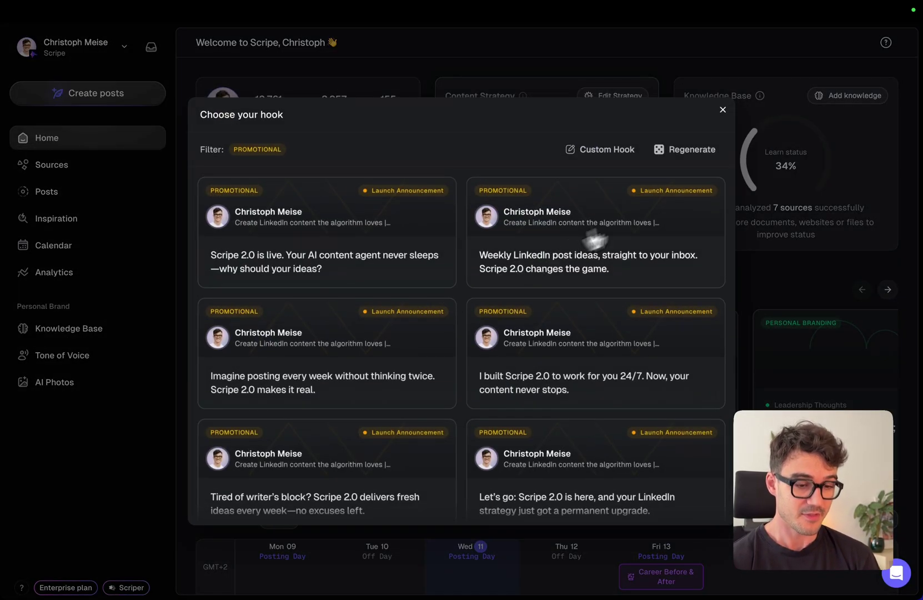
left_click(723, 111)
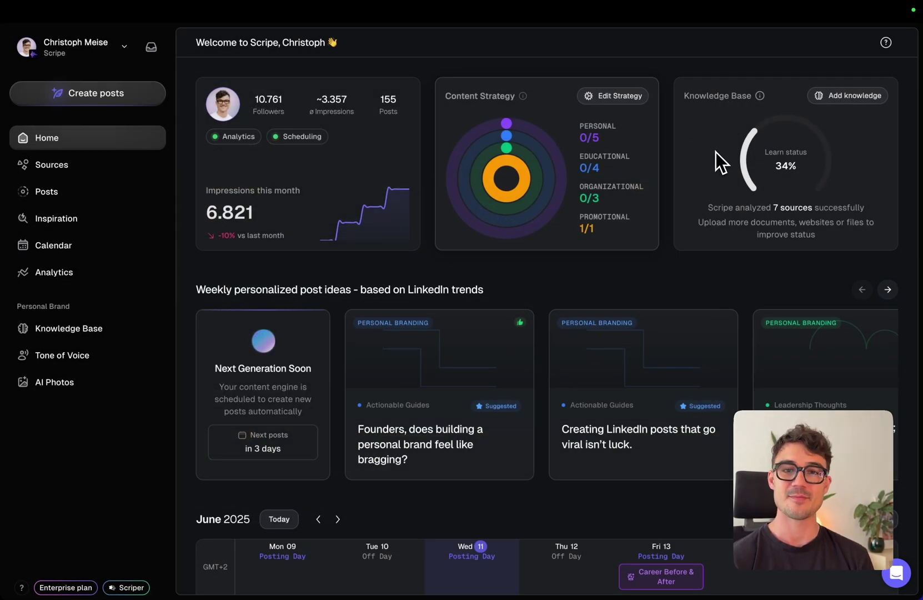